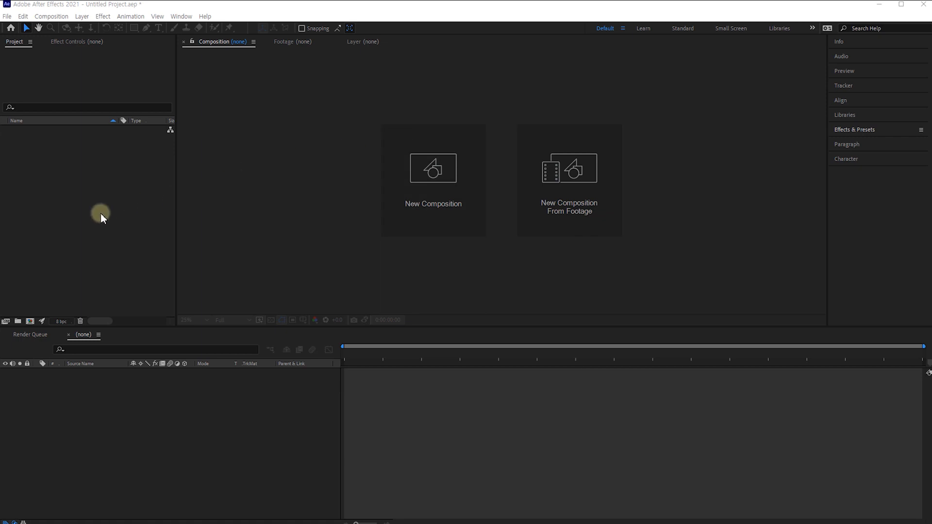
pyautogui.click(92, 220)
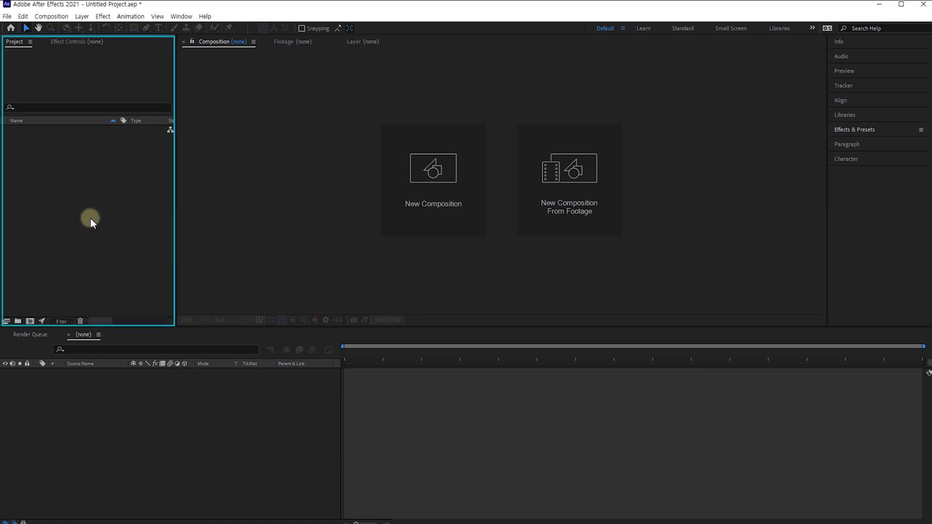
pyautogui.click(226, 223)
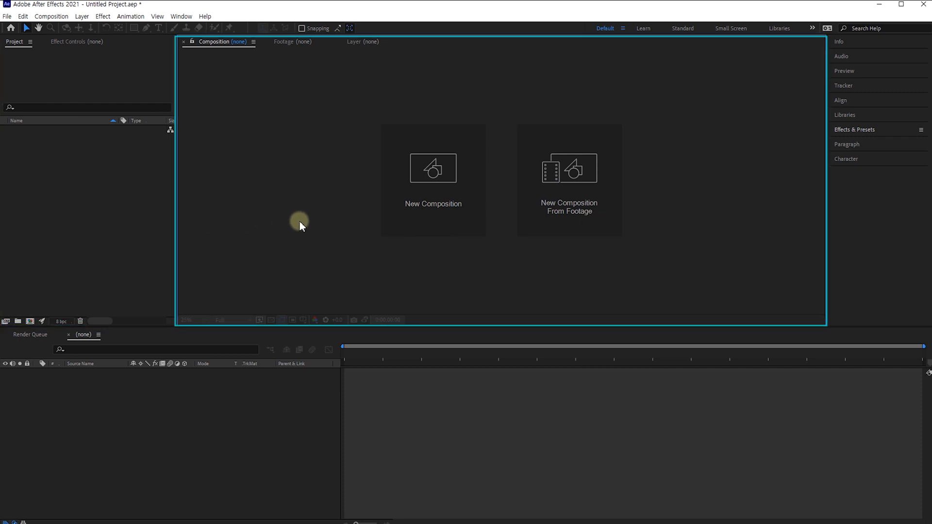
pyautogui.click(247, 382)
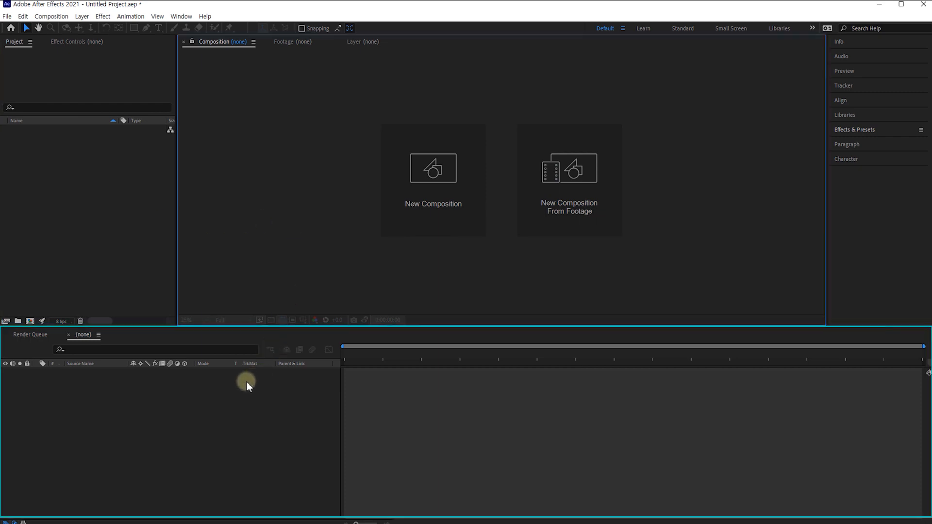
pyautogui.click(225, 399)
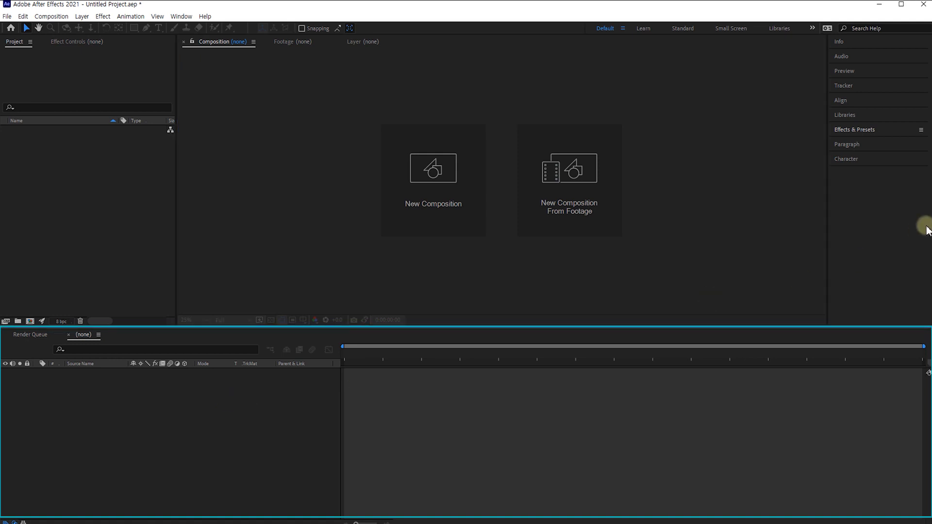
pyautogui.click(867, 130)
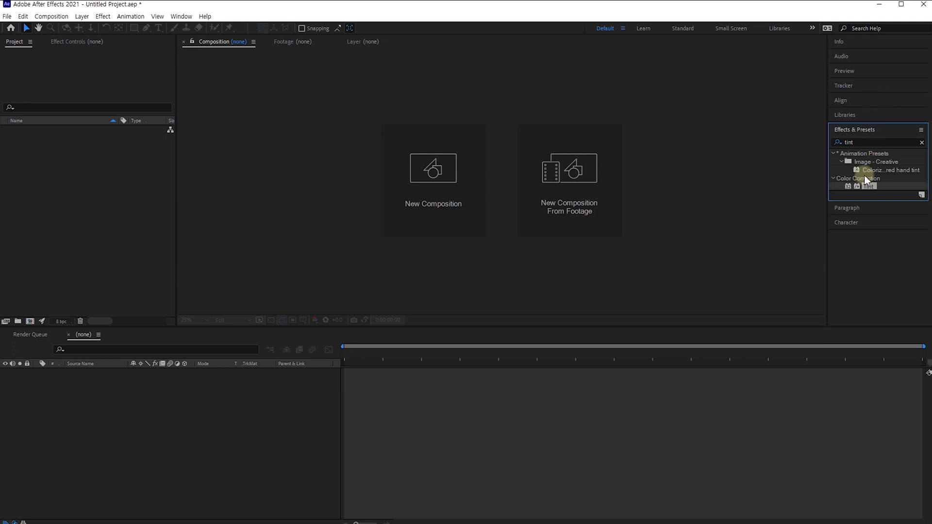
pyautogui.click(844, 223)
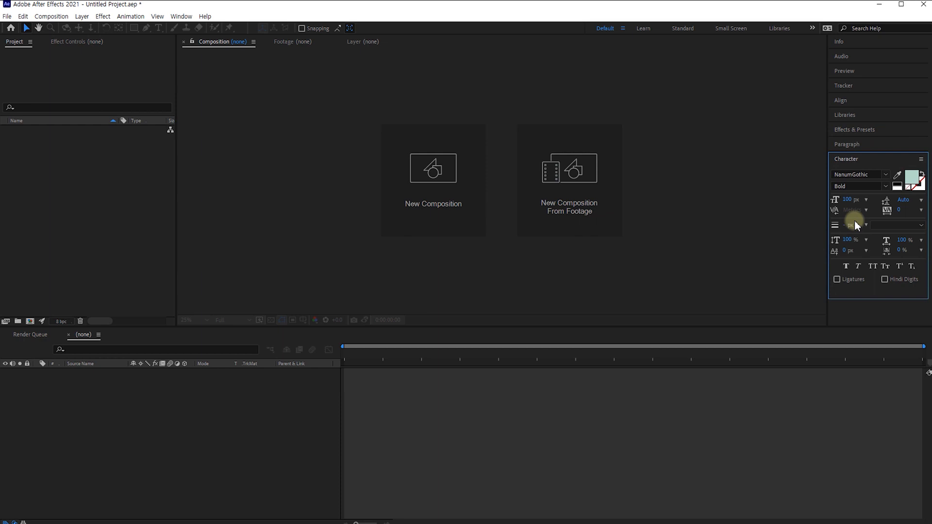
pyautogui.click(855, 157)
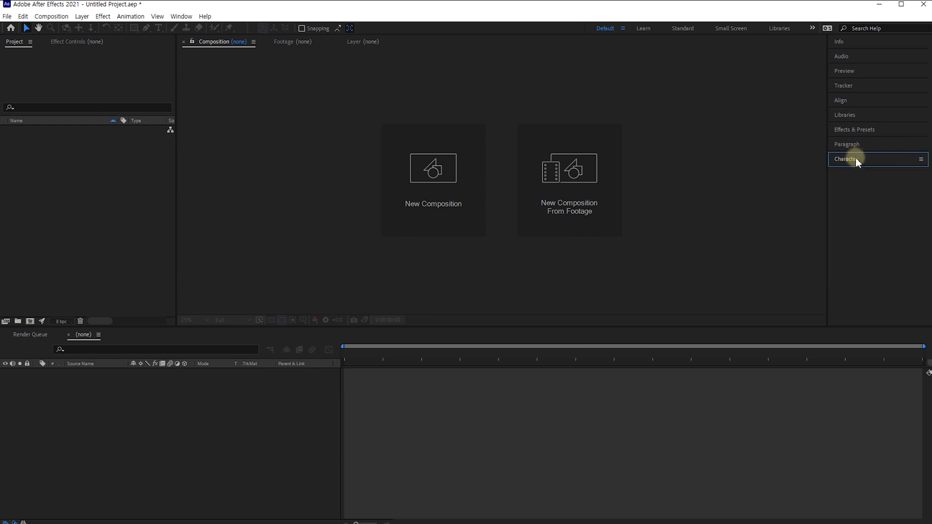
# Step: Dock the Character panel in its own column beside the composition viewer and dock the Paragraph panel directly beneath it
pyautogui.moveTo(856, 158); pyautogui.dragTo(808, 225)
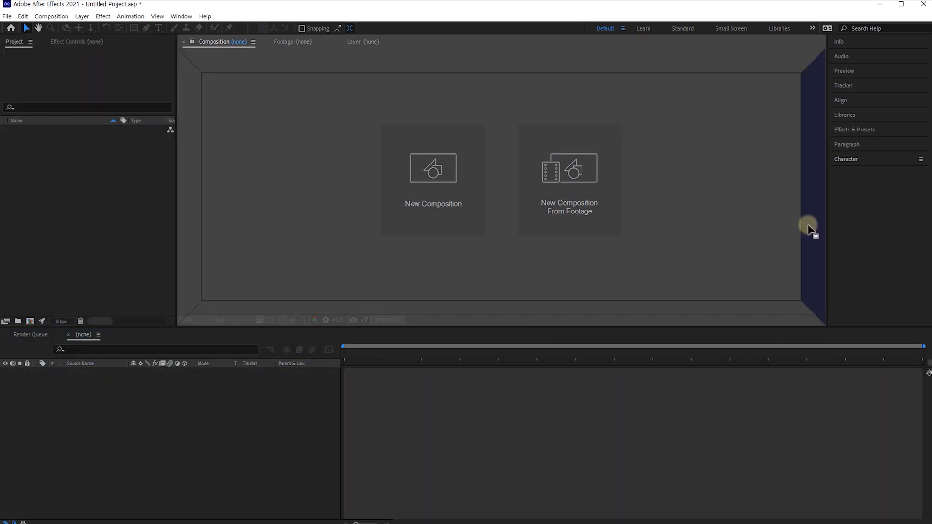
pyautogui.moveTo(808, 226); pyautogui.dragTo(809, 226)
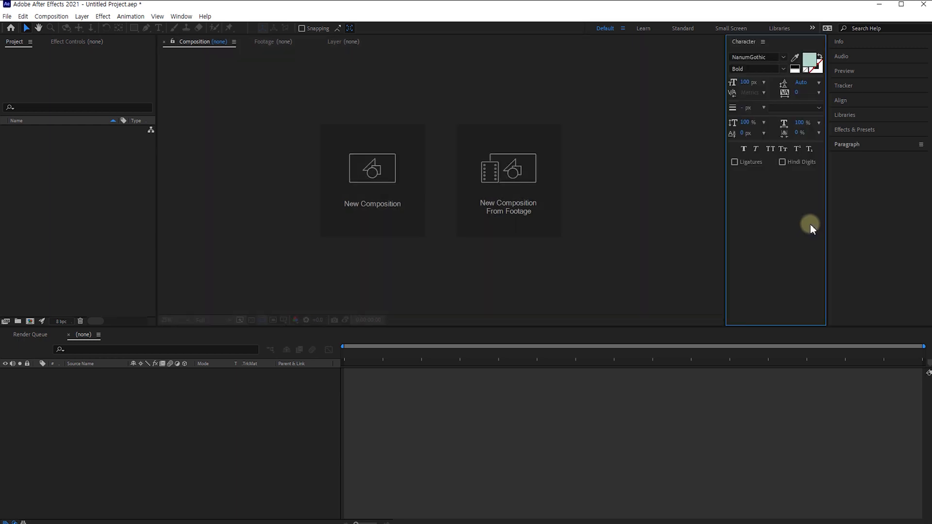
pyautogui.moveTo(847, 144); pyautogui.dragTo(775, 322)
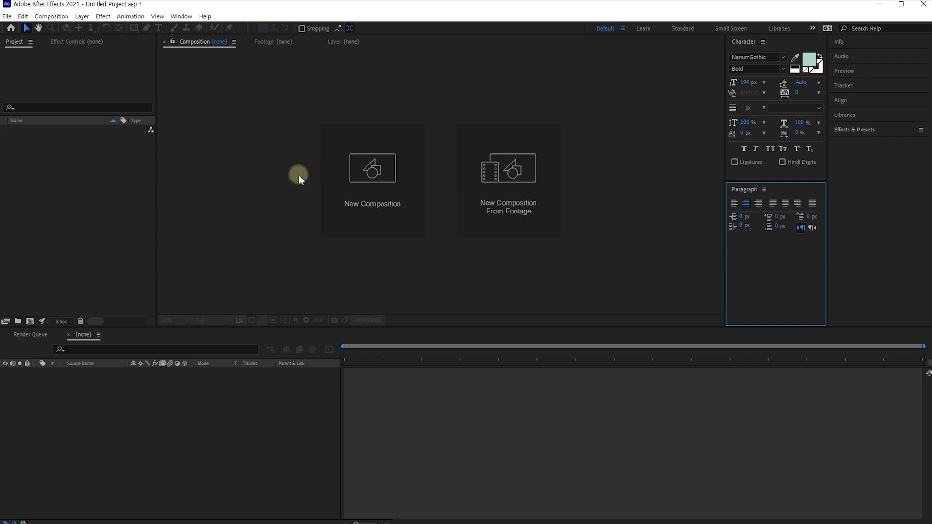
pyautogui.doubleClick(97, 217)
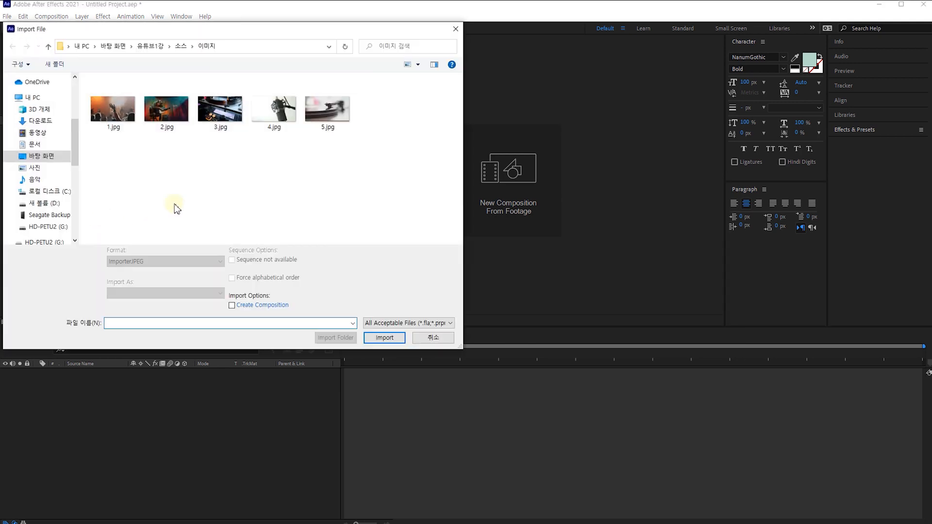
pyautogui.moveTo(378, 139); pyautogui.dragTo(247, 101)
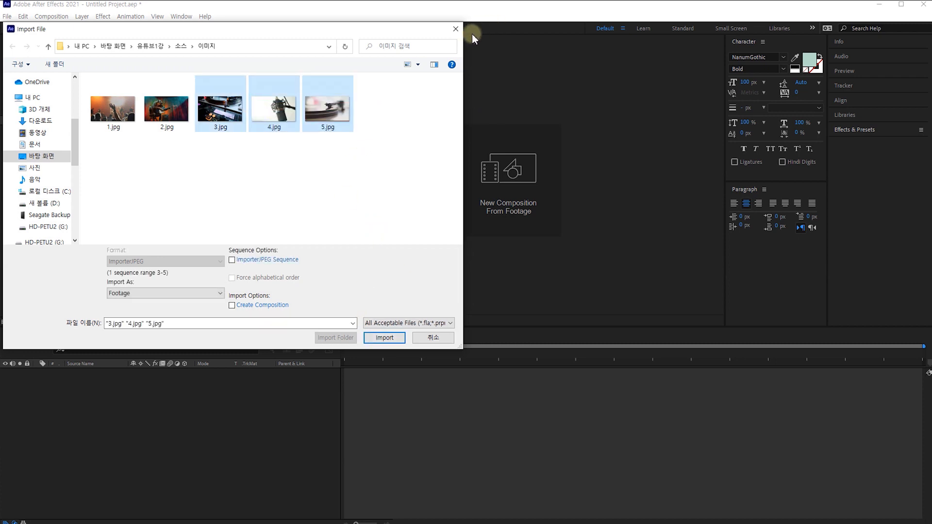
pyautogui.click(456, 29)
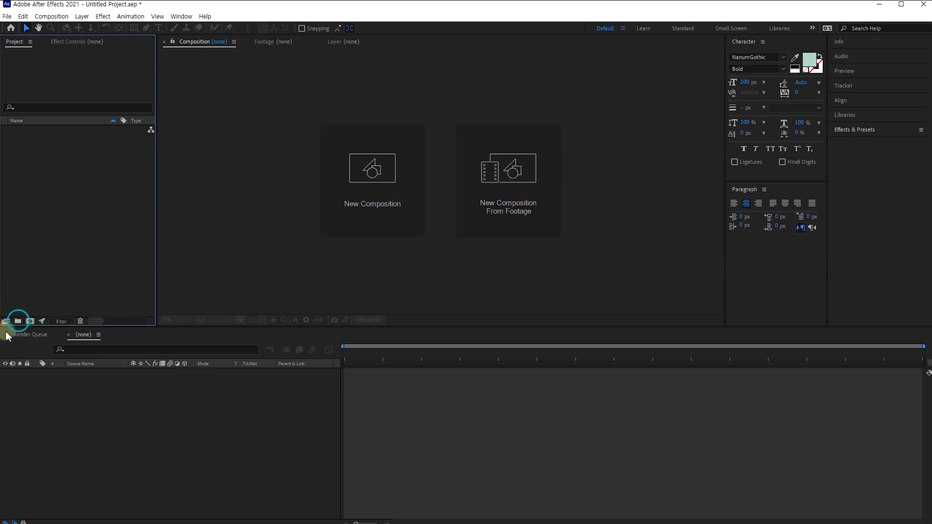
# Step: Create a project folder named 소스
pyautogui.click(18, 322)
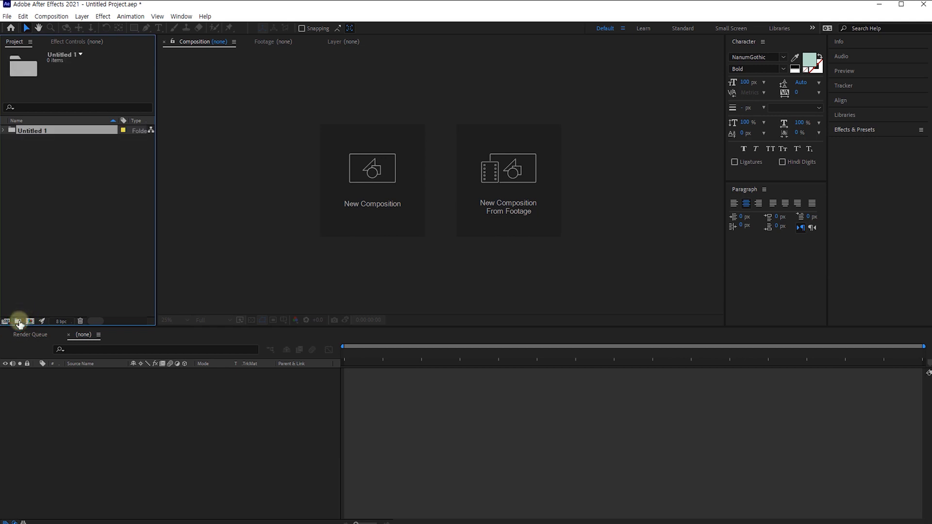
pyautogui.write('tht')
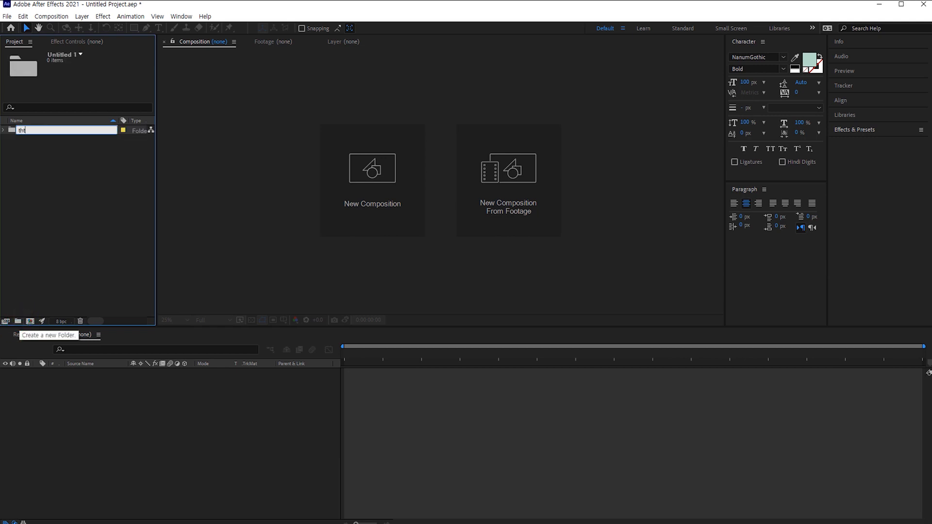
pyautogui.press('BackSpace')
pyautogui.press('BackSpace')
pyautogui.write('소스')
# Step: Create a second folder named 컴포지션 and move it out of 소스 to the project's top level
pyautogui.click(18, 321)
pyautogui.write('컴포지션')
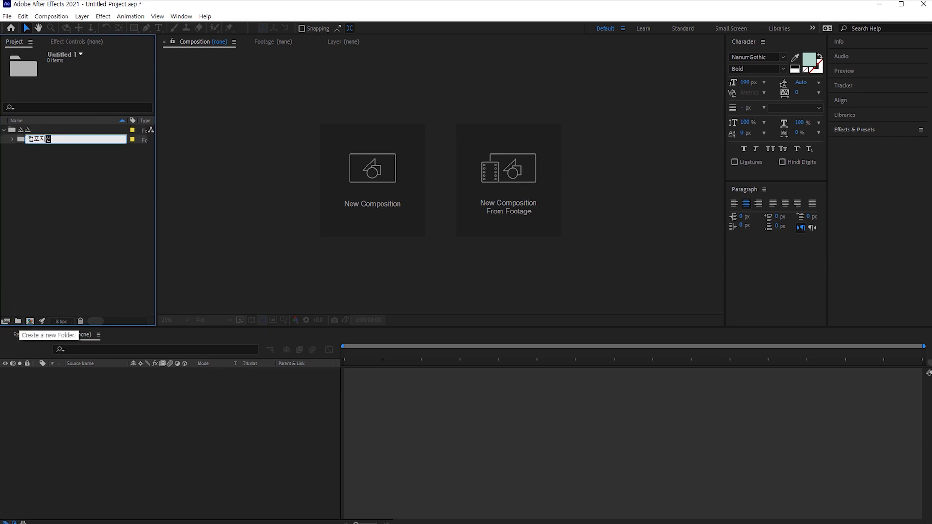
pyautogui.click(49, 203)
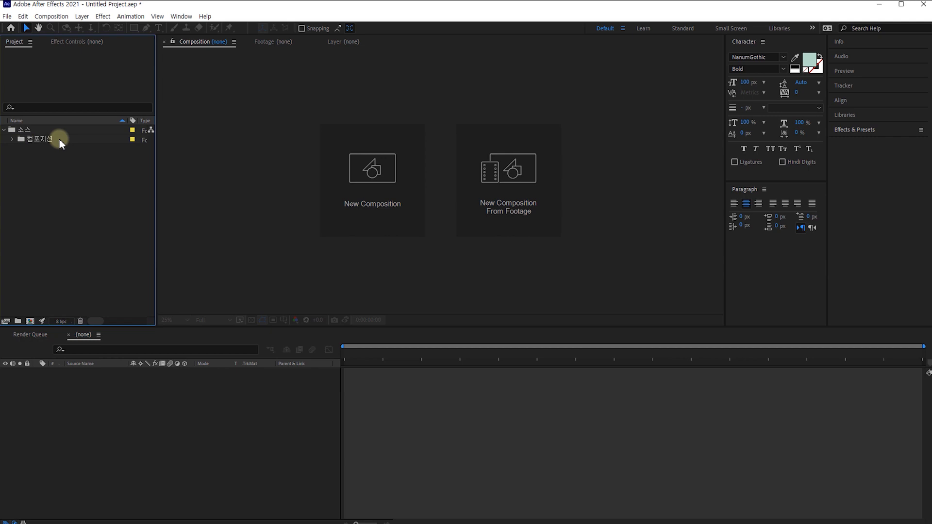
pyautogui.moveTo(59, 139); pyautogui.dragTo(61, 222)
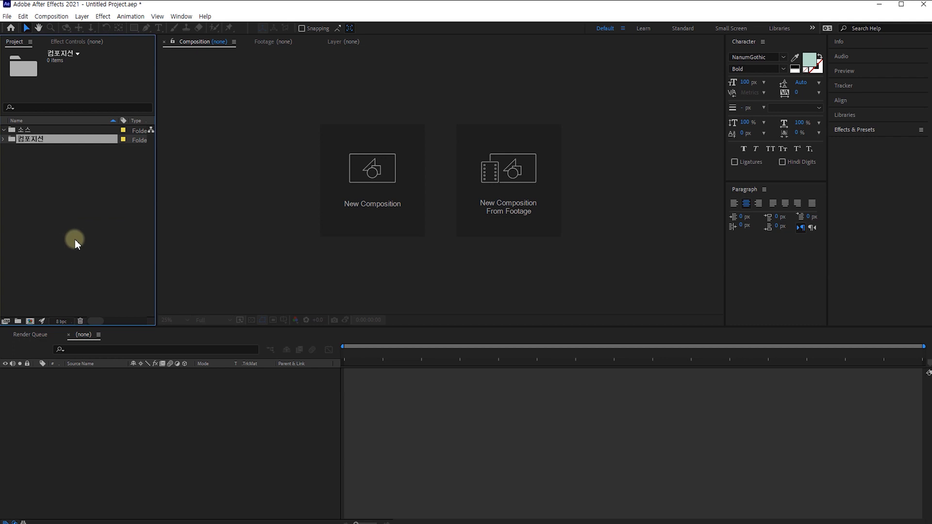
# Step: Switch to the Explorer window showing 이미지 and import 1.jpg through 5.jpg into the project's 소스 folder
pyautogui.click(197, 520)
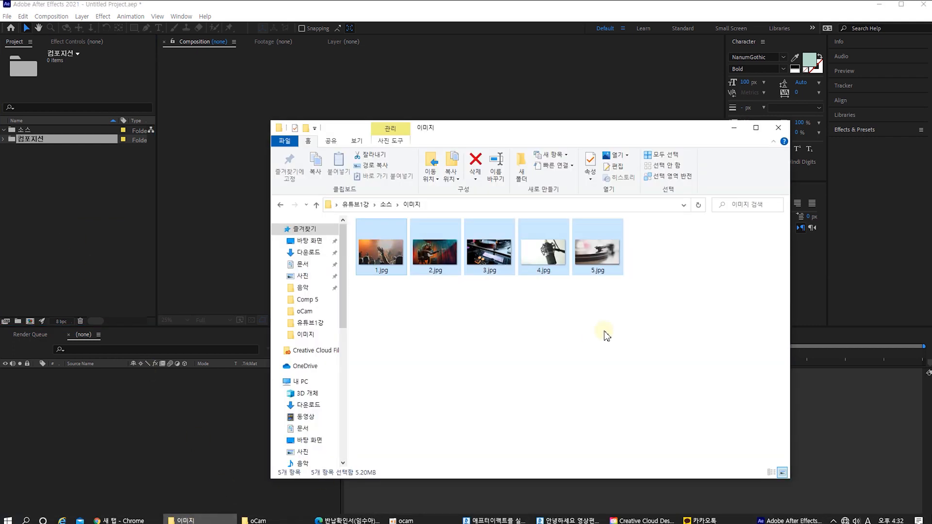
pyautogui.moveTo(712, 288); pyautogui.dragTo(381, 223)
pyautogui.moveTo(379, 268); pyautogui.dragTo(93, 128)
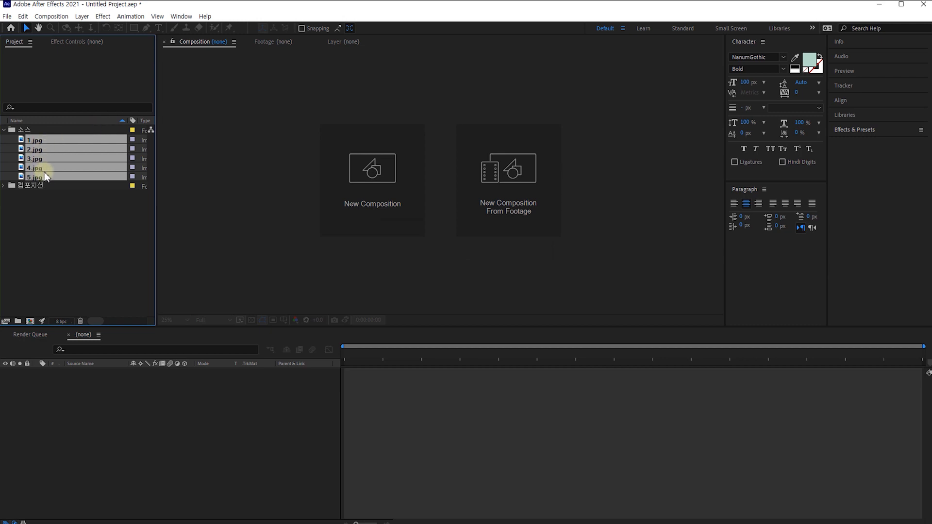
pyautogui.click(64, 213)
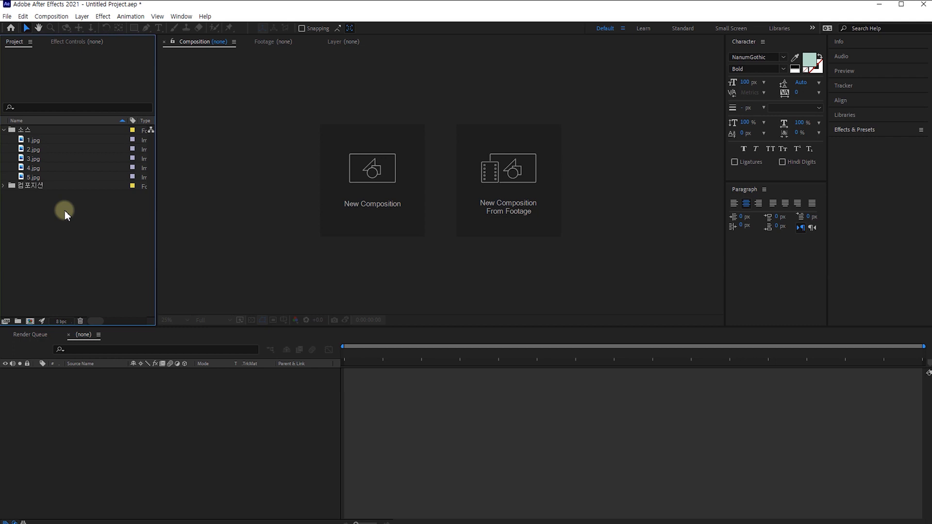
# Step: Start a new composition named 메인 with the HDTV 1080 29.97 preset
pyautogui.click(30, 321)
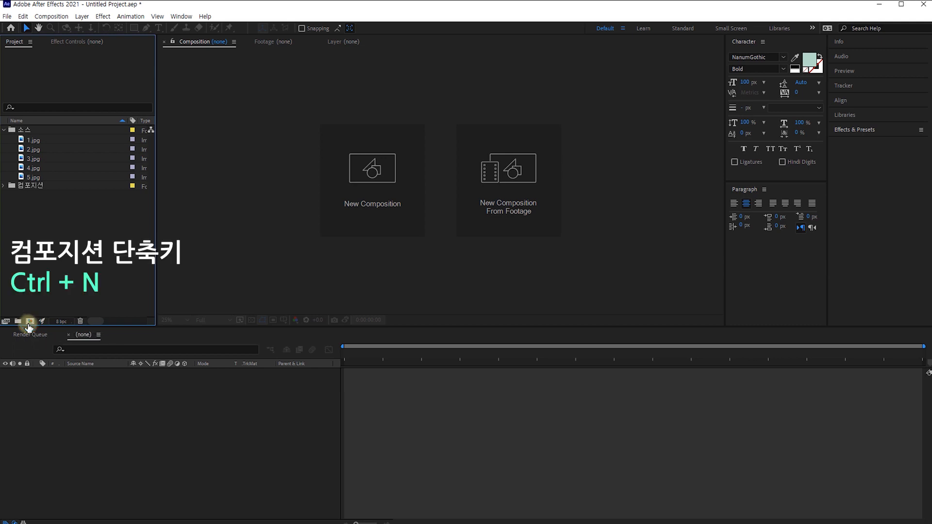
pyautogui.click(29, 322)
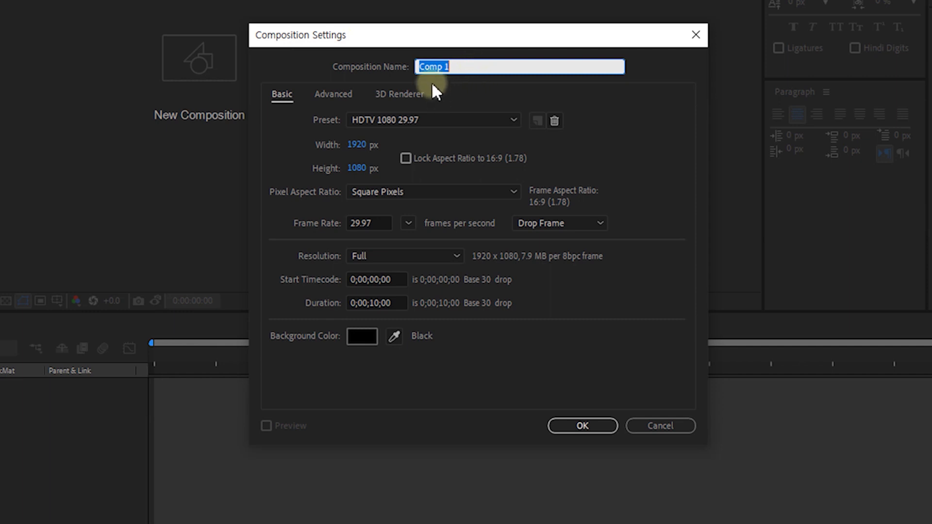
pyautogui.press('BackSpace')
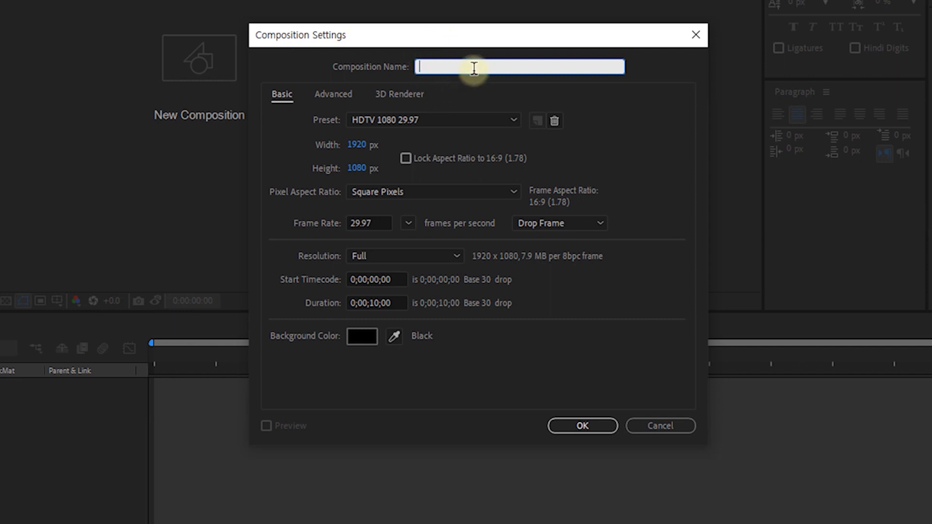
pyautogui.write('메인')
pyautogui.click(513, 121)
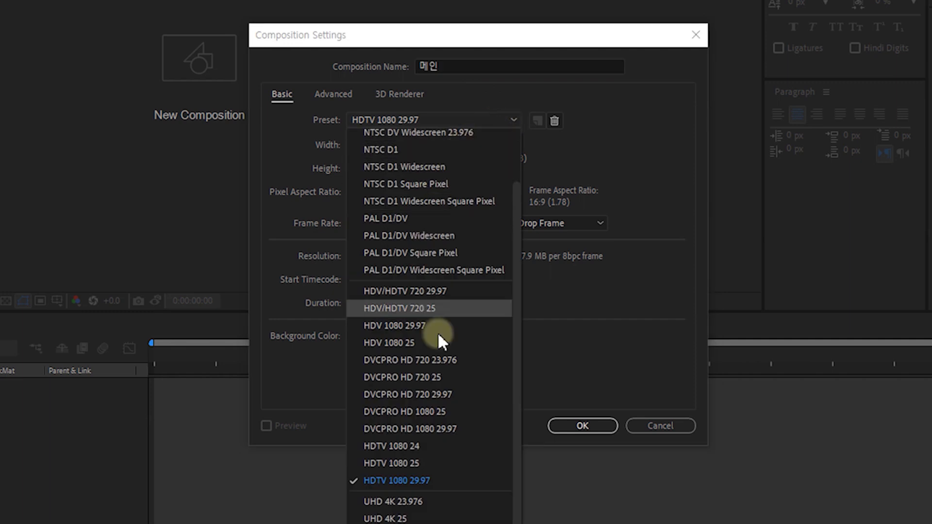
pyautogui.click(446, 481)
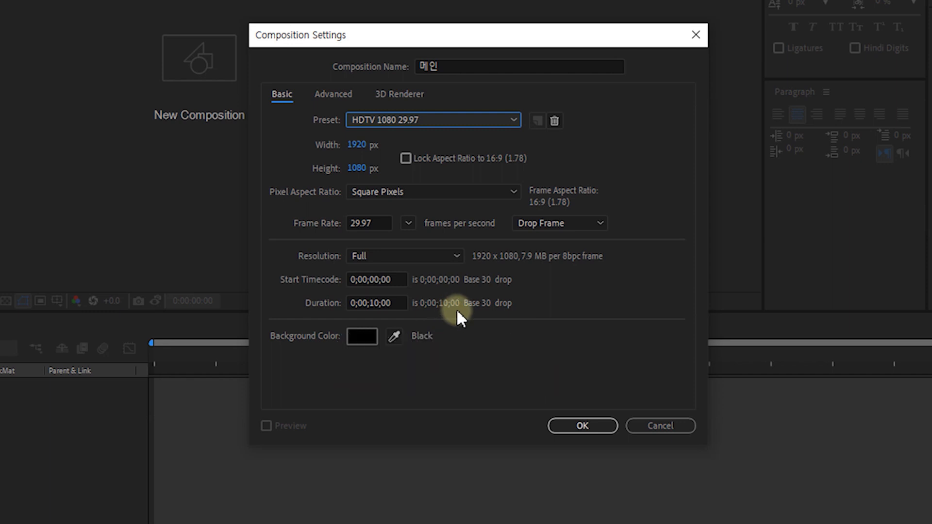
# Step: Create the composition with a duration of 0;00;05;00 and move it into the 컴포지션 folder
pyautogui.click(379, 303)
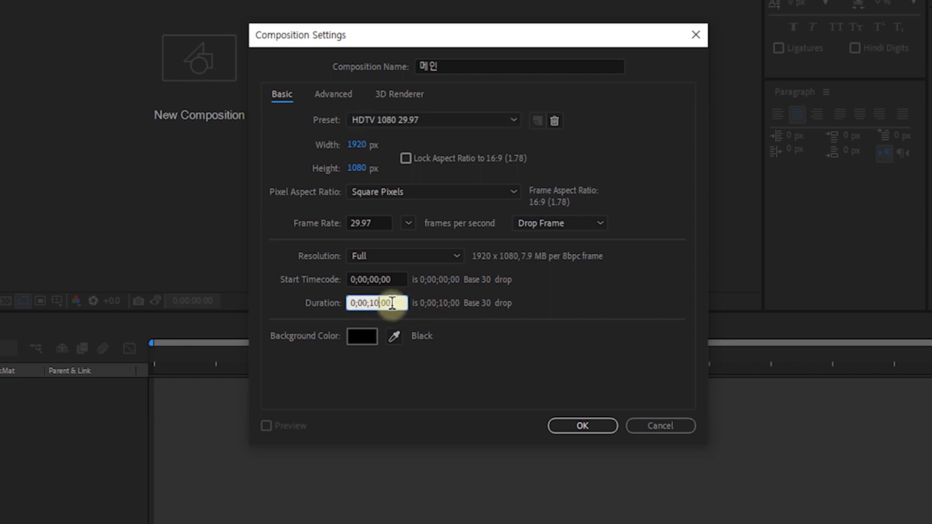
pyautogui.press('BackSpace')
pyautogui.press('BackSpace')
pyautogui.press('BackSpace')
pyautogui.write('5;')
pyautogui.click(556, 351)
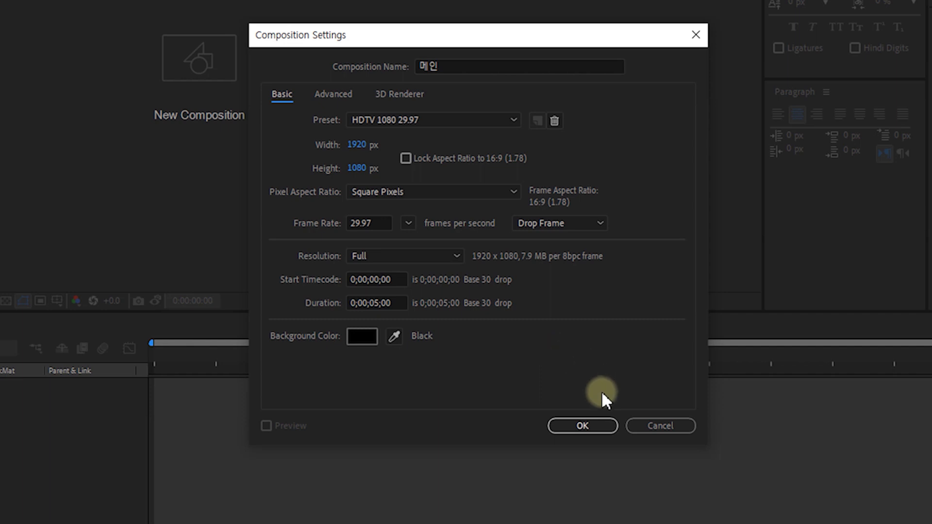
pyautogui.click(599, 427)
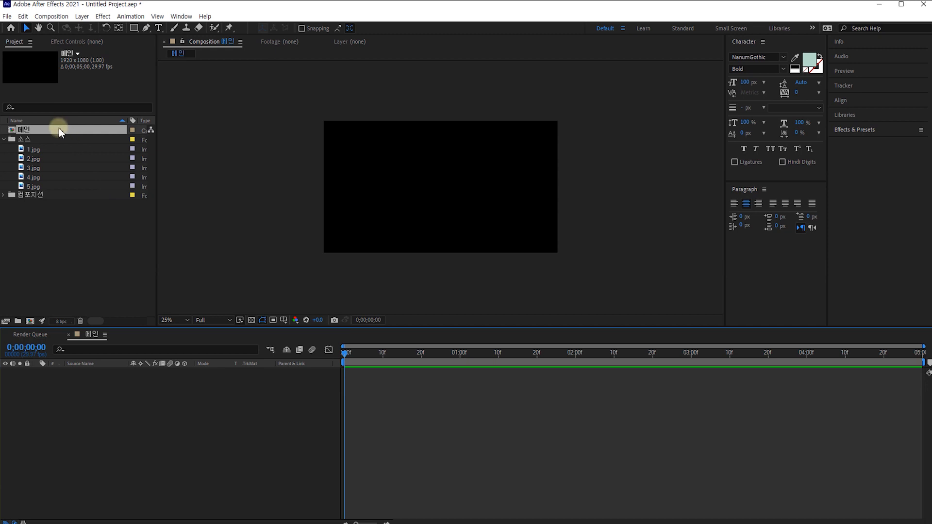
pyautogui.moveTo(59, 128); pyautogui.dragTo(43, 196)
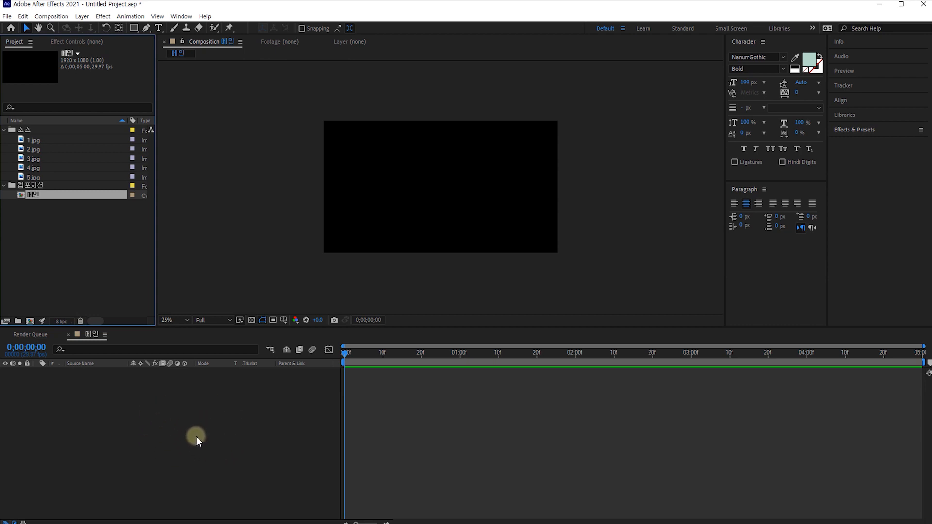
# Step: Add 1.jpg through 5.jpg from the 소스 folder to the 메인 timeline as layers, with 1.jpg on top
pyautogui.click(34, 140)
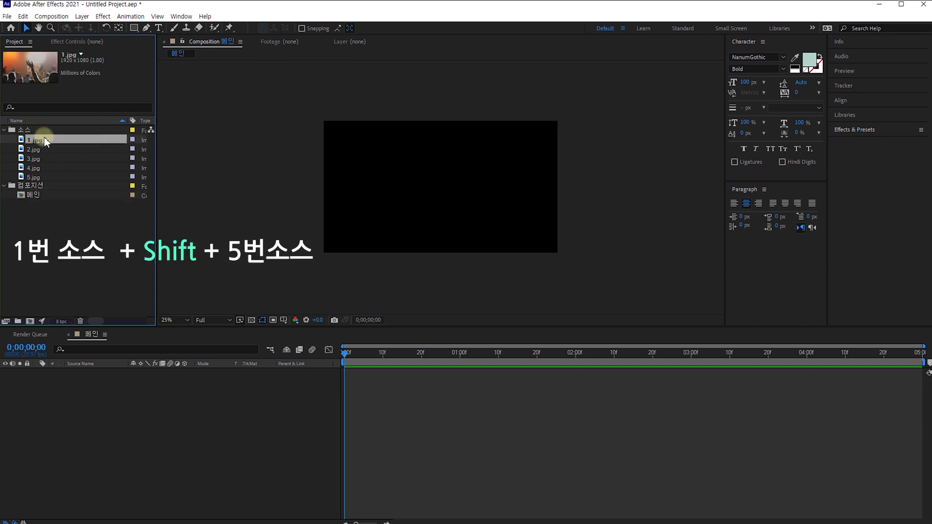
pyautogui.keyDown('shift'); pyautogui.click(48, 178); pyautogui.keyUp('shift')
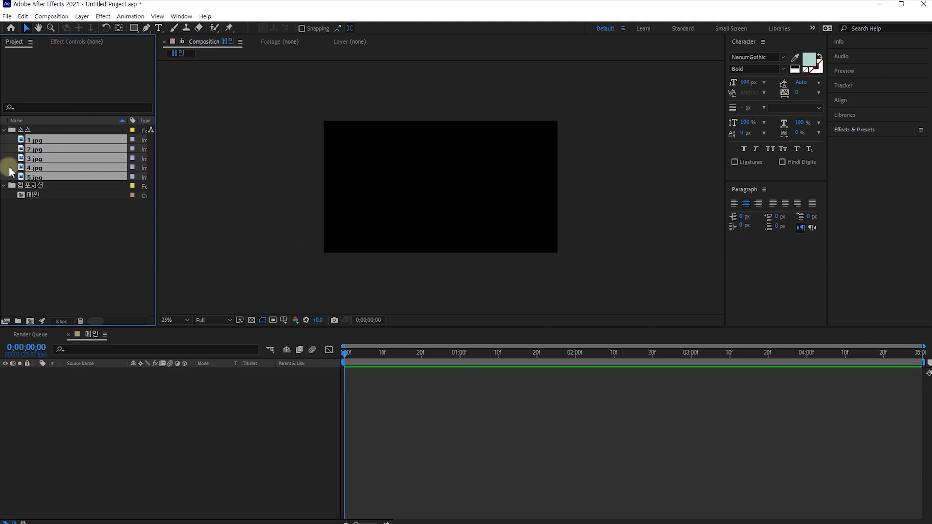
pyautogui.moveTo(57, 159); pyautogui.dragTo(164, 420)
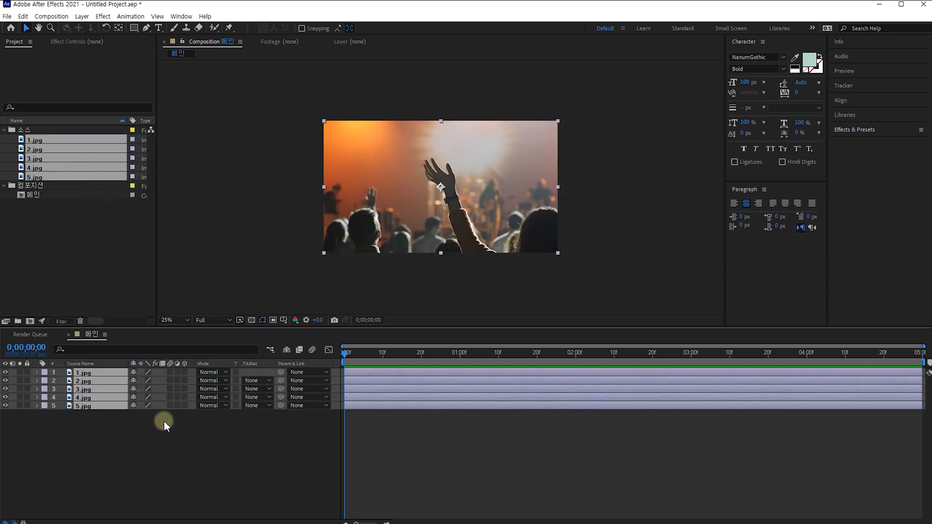
pyautogui.click(165, 422)
# Step: Select the 1.jpg layer in the 메인 timeline
pyautogui.click(79, 373)
pyautogui.click(72, 412)
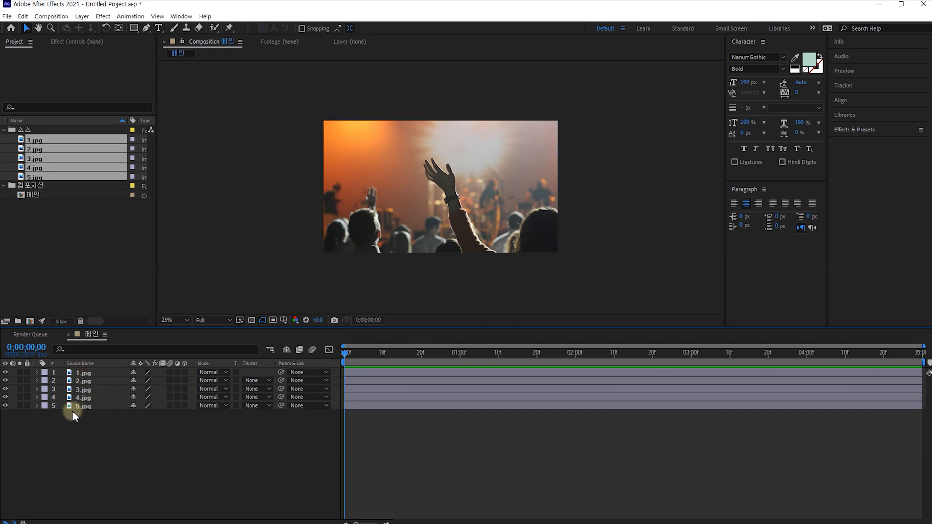
pyautogui.click(73, 386)
pyautogui.click(77, 375)
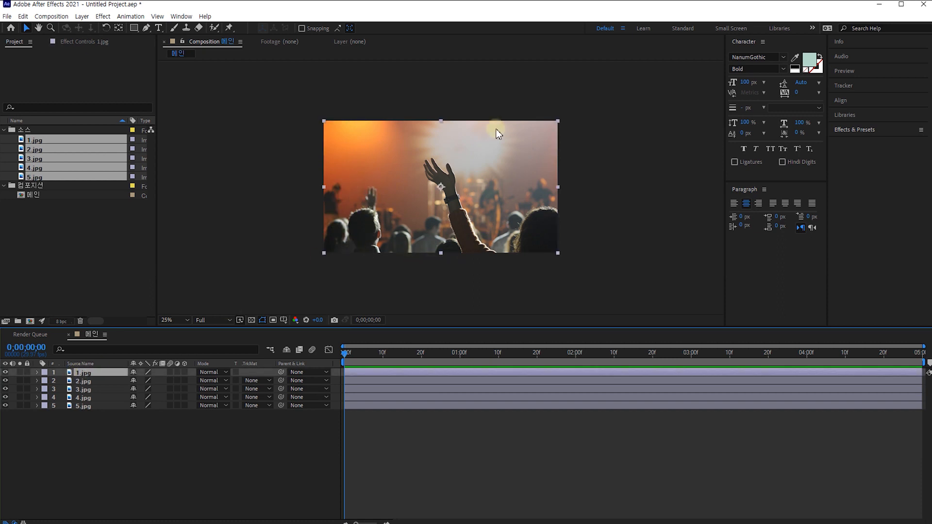
# Step: Try moving the 1.jpg, 2.jpg and 4.jpg layers partly out of frame: 1.jpg leftward, 2.jpg down-right, 4.jpg up-left
pyautogui.moveTo(481, 175); pyautogui.dragTo(312, 187)
pyautogui.click(102, 381)
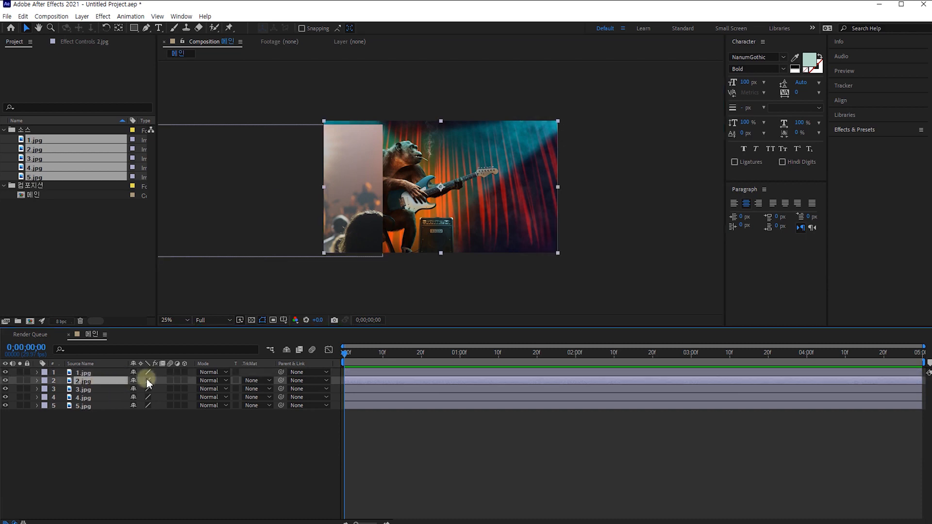
pyautogui.moveTo(448, 201); pyautogui.dragTo(605, 245)
pyautogui.click(131, 383)
pyautogui.click(97, 397)
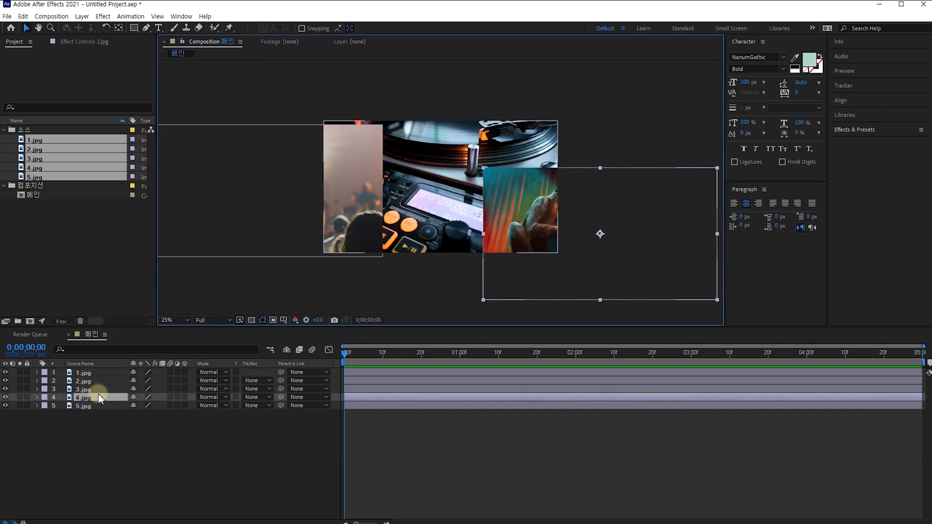
pyautogui.moveTo(371, 109); pyautogui.dragTo(325, 83)
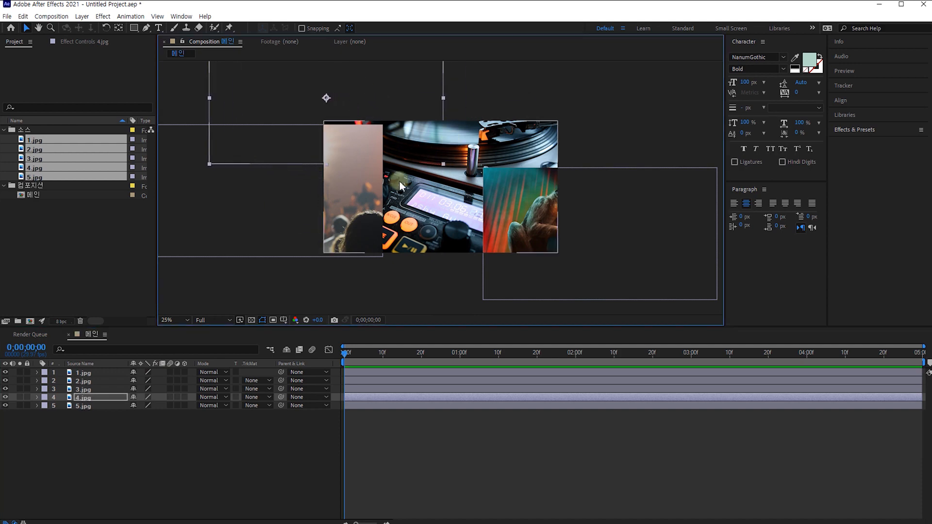
# Step: Try moving the 3.jpg layer toward the frame's upper-left and 4.jpg past its lower edge, and select 5.jpg
pyautogui.click(243, 284)
pyautogui.click(87, 389)
pyautogui.moveTo(434, 188); pyautogui.dragTo(306, 118)
pyautogui.click(80, 398)
pyautogui.moveTo(414, 231); pyautogui.dragTo(410, 328)
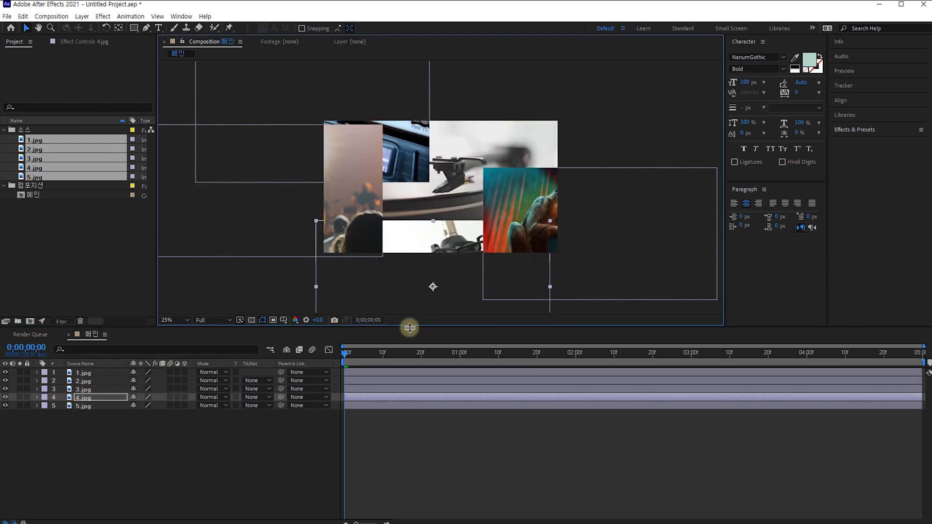
pyautogui.click(83, 406)
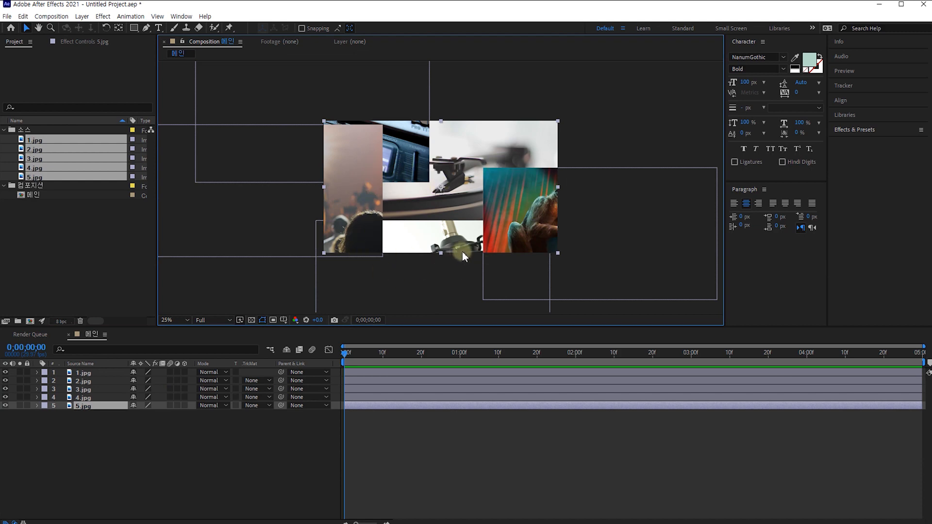
# Step: Undo all the layer moves, back to every image filling the frame
pyautogui.hotkey('ctrl', 'z')
pyautogui.hotkey('ctrl', 'z')
pyautogui.hotkey('ctrl', 'z')
pyautogui.hotkey('ctrl', 'z')
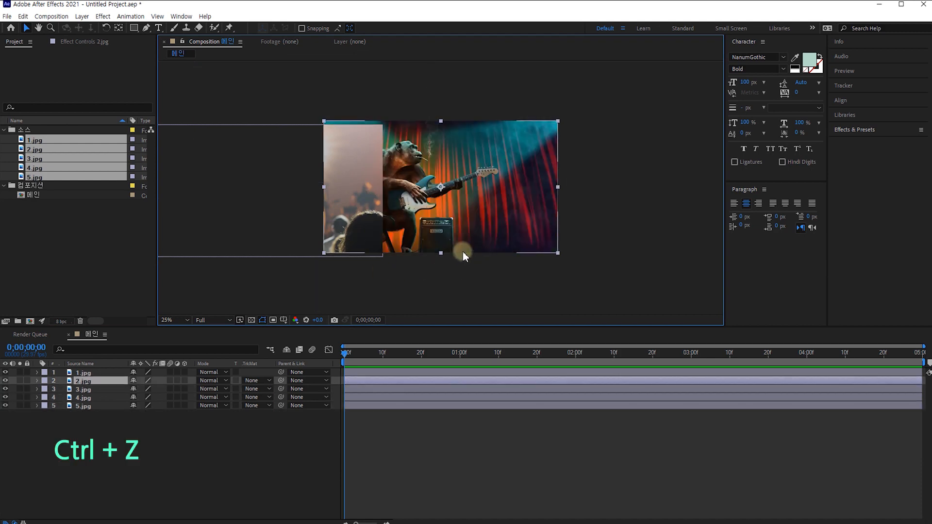
pyautogui.hotkey('ctrl', 'z')
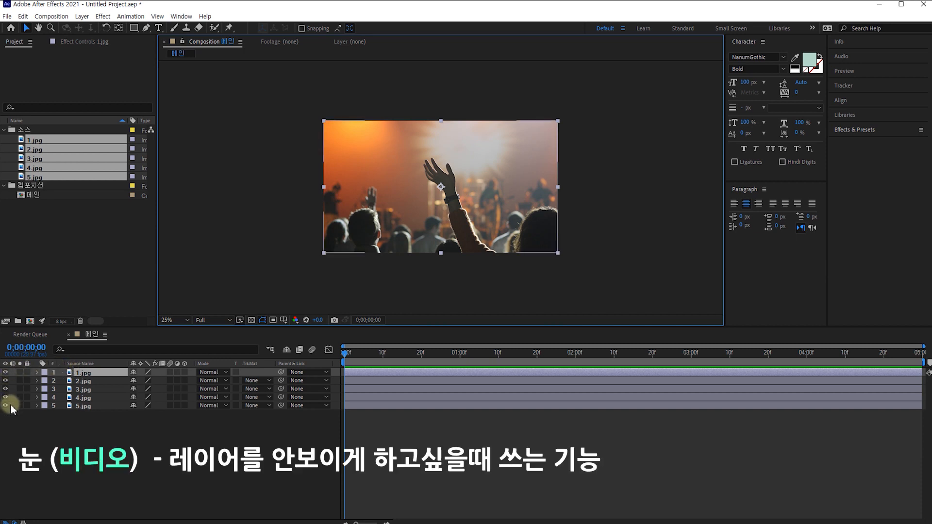
# Step: Hide the 1.jpg layer and make it visible again
pyautogui.click(6, 373)
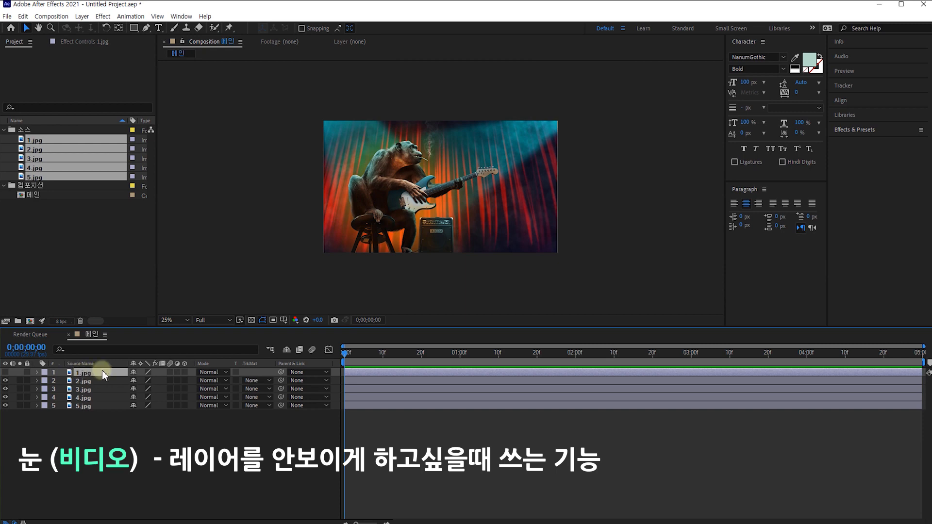
pyautogui.click(5, 373)
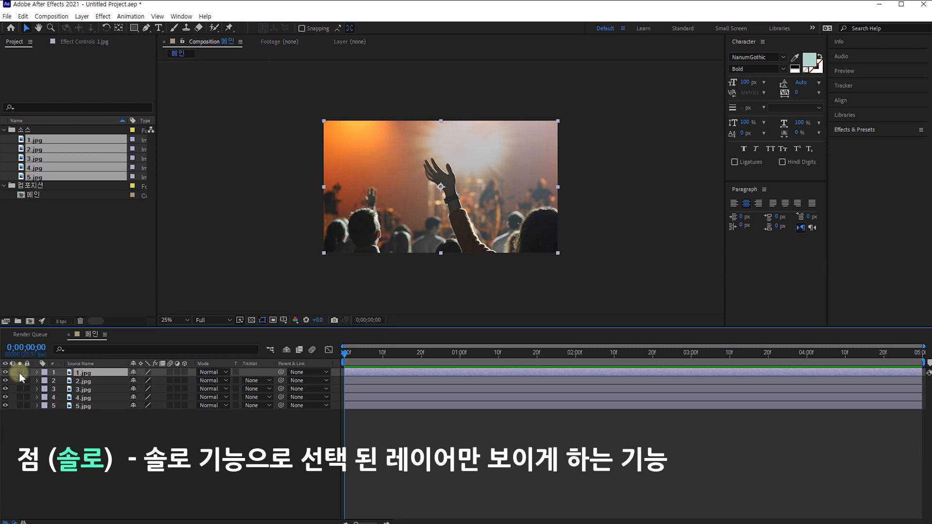
# Step: Try soloing 1.jpg and 2.jpg and moving each image sideways, and undo those moves
pyautogui.click(19, 371)
pyautogui.moveTo(429, 225); pyautogui.dragTo(243, 226)
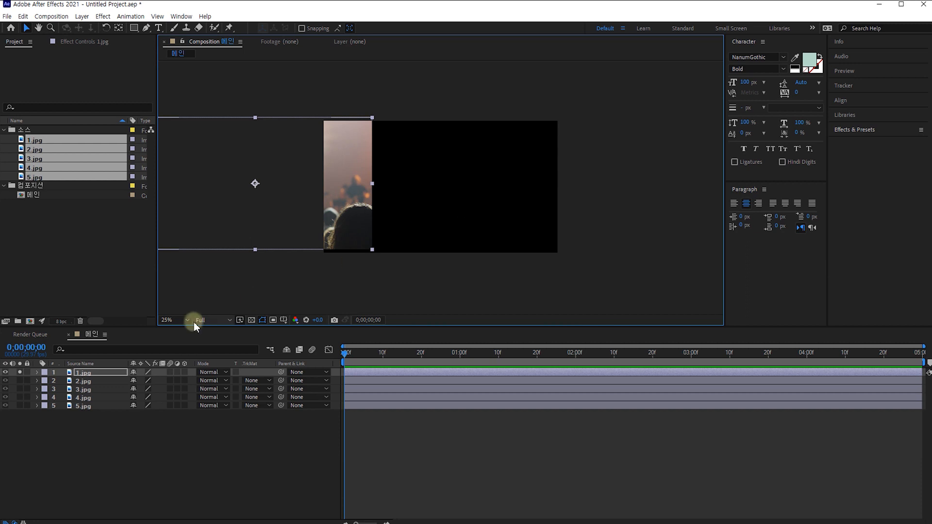
pyautogui.click(19, 380)
pyautogui.moveTo(485, 208); pyautogui.dragTo(596, 212)
pyautogui.hotkey('ctrl', 'z')
pyautogui.hotkey('ctrl', 'z')
pyautogui.hotkey('ctrl', 'z')
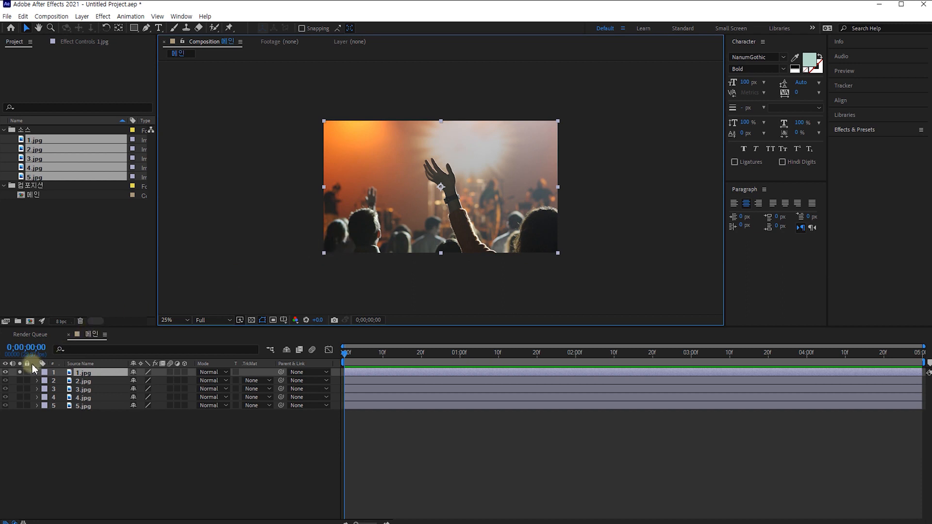
# Step: Turn off the solo on 1.jpg, and hide and re-show the 1.jpg and 2.jpg layers
pyautogui.click(5, 373)
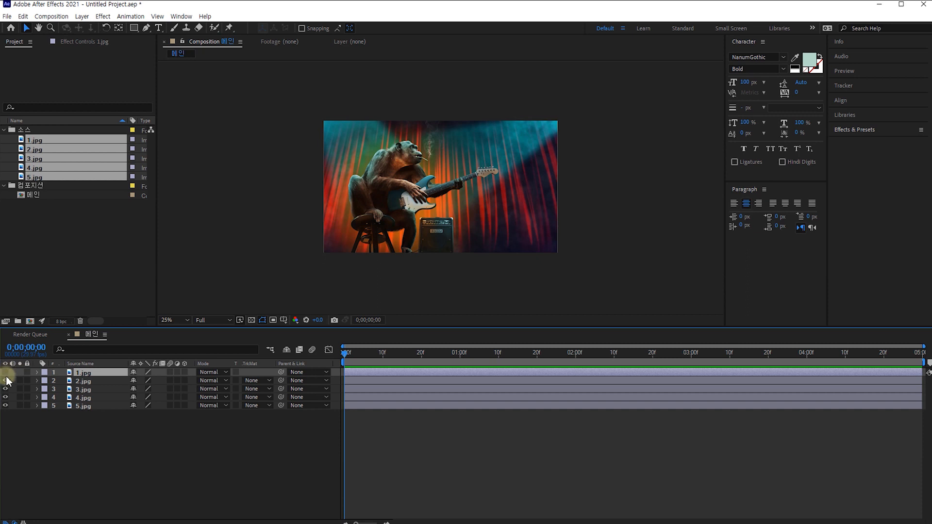
pyautogui.click(6, 382)
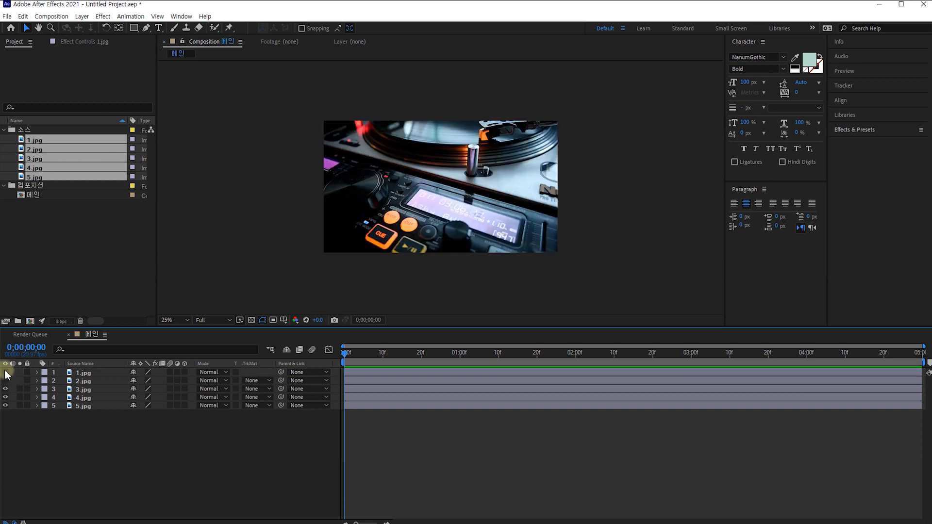
pyautogui.click(5, 372)
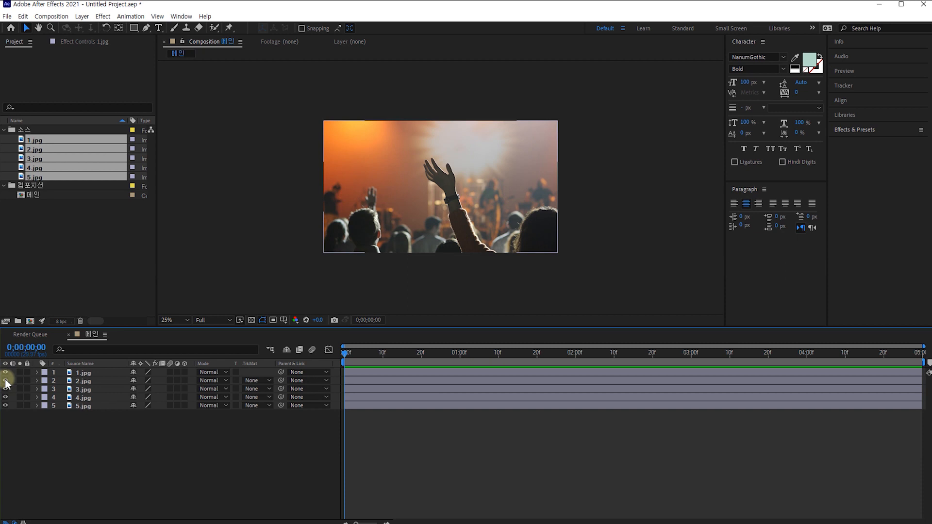
# Step: Expand the Transform properties of the 1.jpg, 2.jpg and 3.jpg layers
pyautogui.click(36, 374)
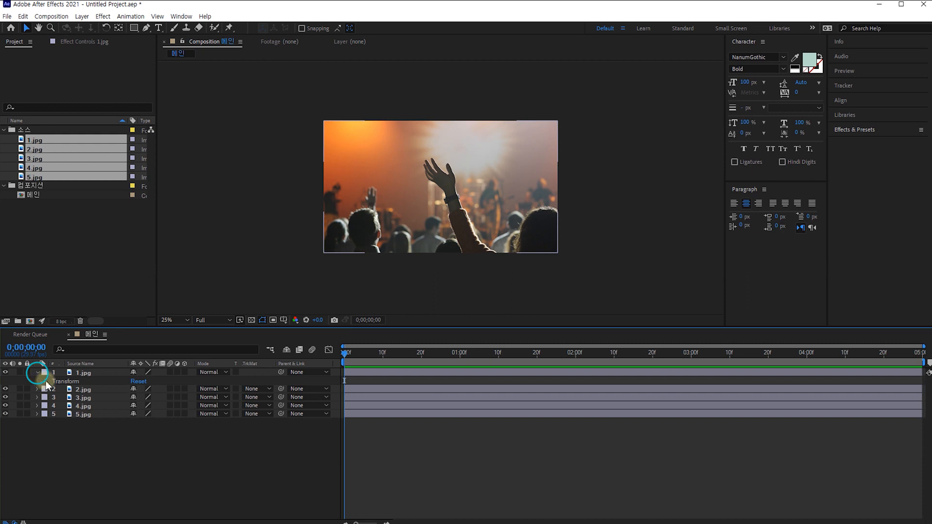
pyautogui.click(47, 382)
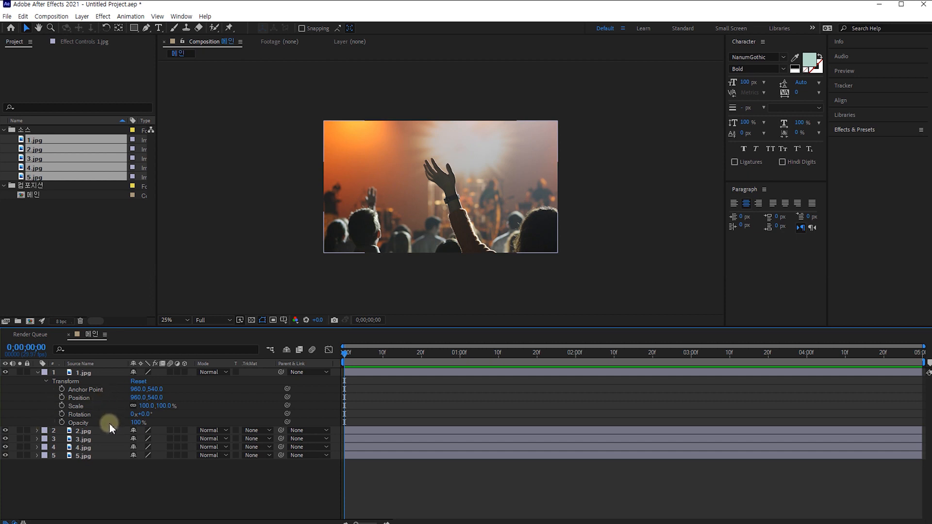
pyautogui.click(37, 430)
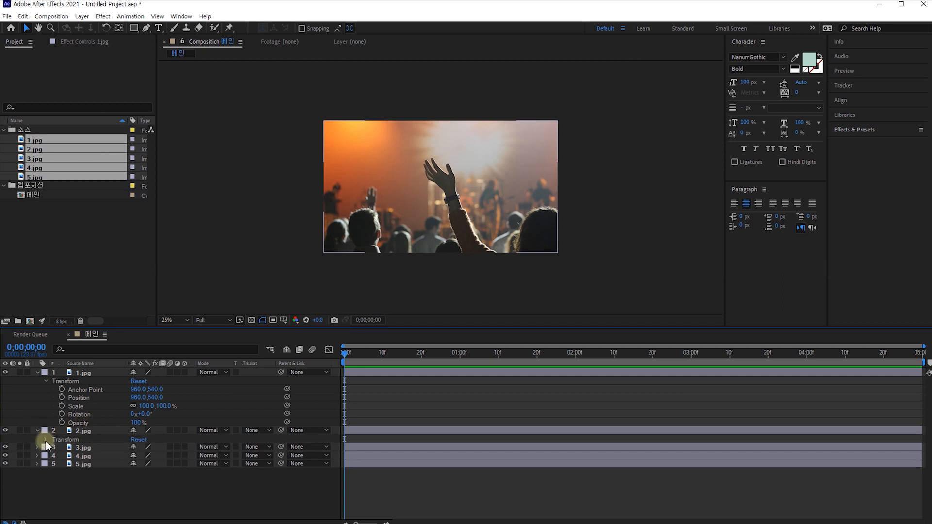
pyautogui.click(46, 441)
pyautogui.click(38, 489)
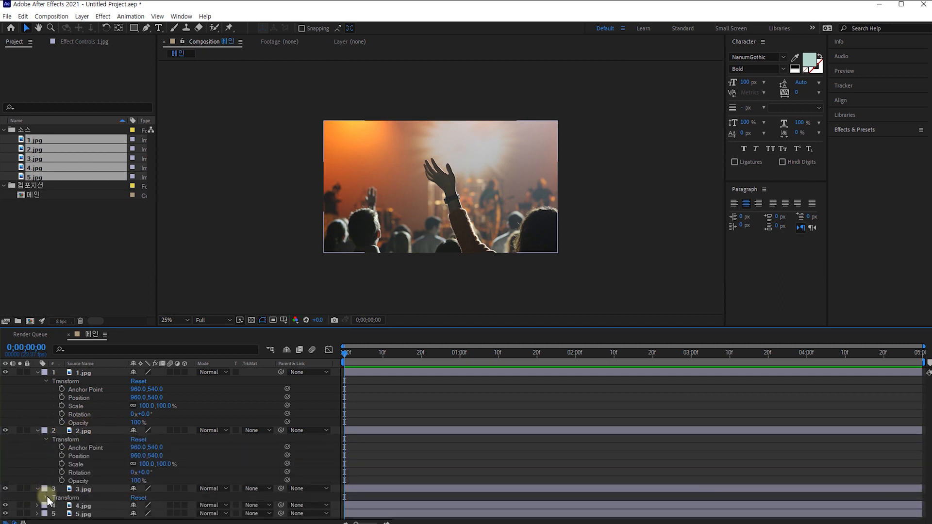
pyautogui.click(46, 498)
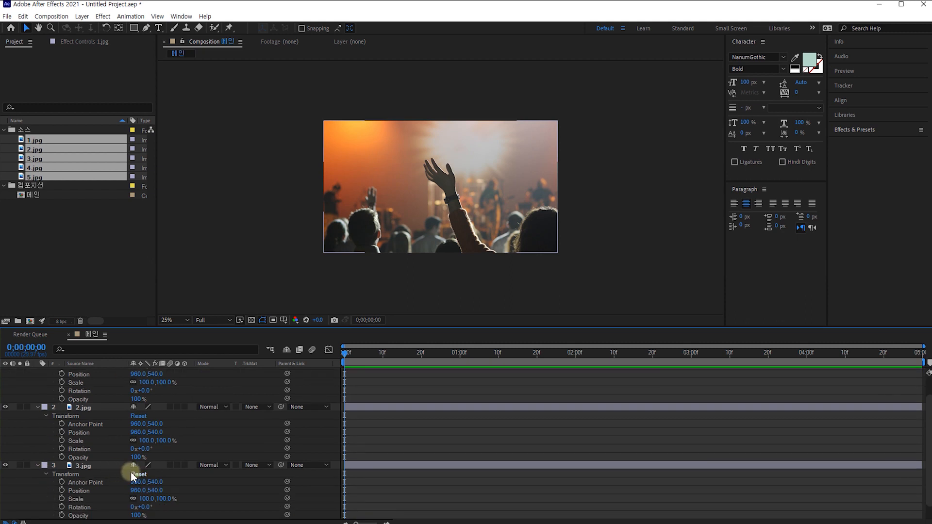
pyautogui.scroll(2, 109, 459)
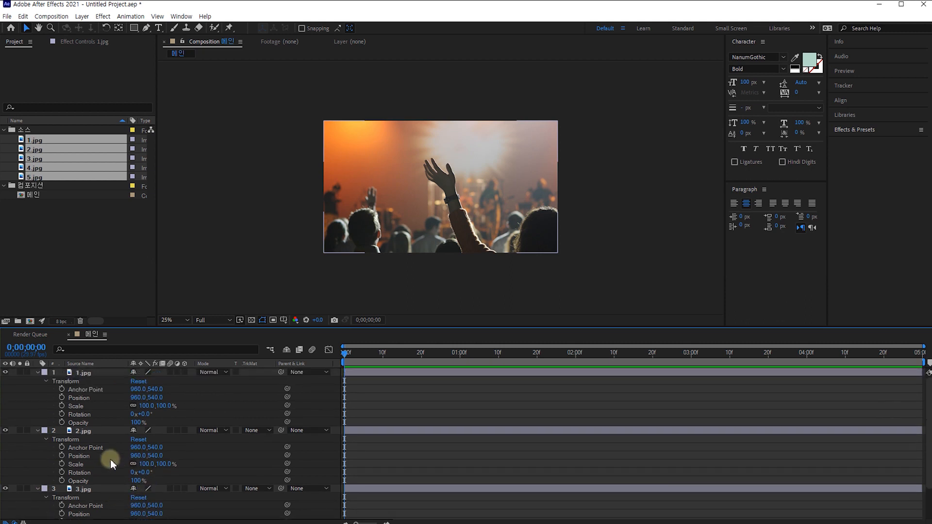
# Step: Expand the Transform properties of the 4.jpg layer and look through the expanded properties of all the layers
pyautogui.click(94, 374)
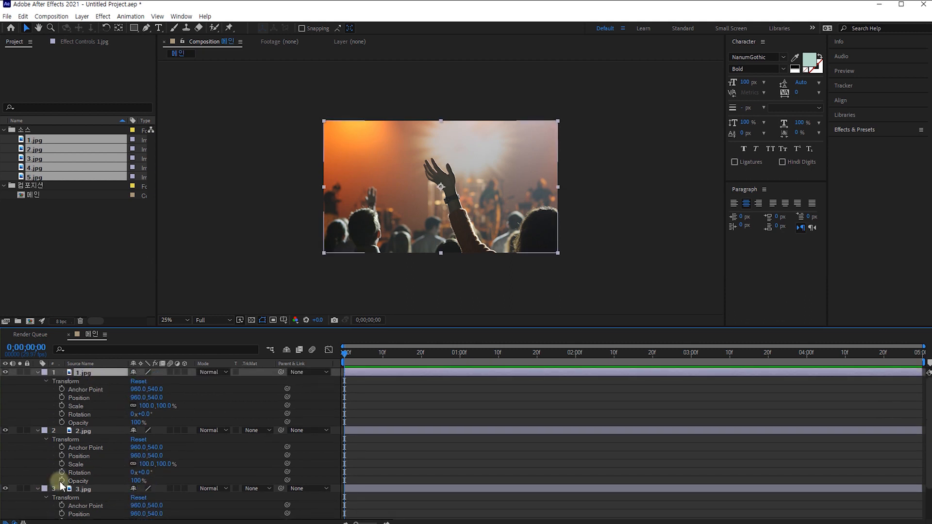
pyautogui.click(86, 489)
pyautogui.scroll(-2, 92, 488)
pyautogui.scroll(-1, 95, 492)
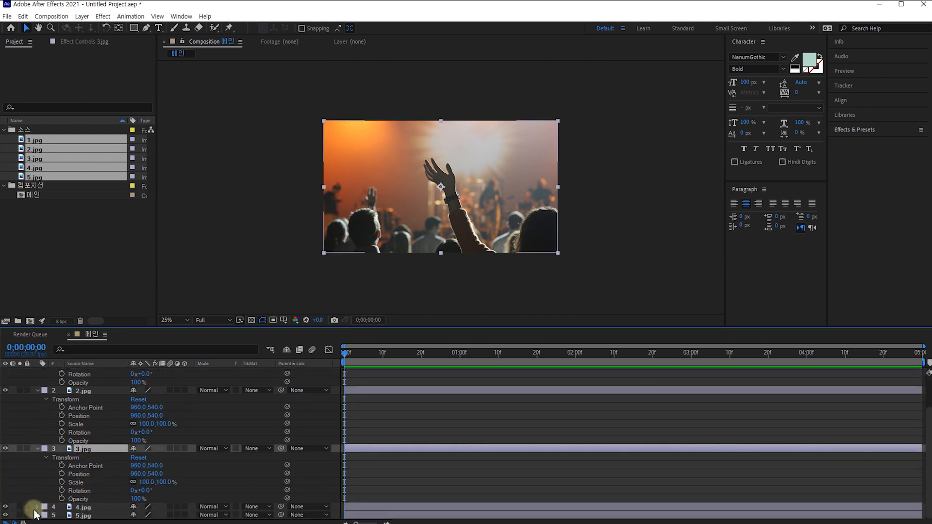
pyautogui.scroll(-4, 95, 502)
pyautogui.click(80, 476)
pyautogui.scroll(7, 136, 484)
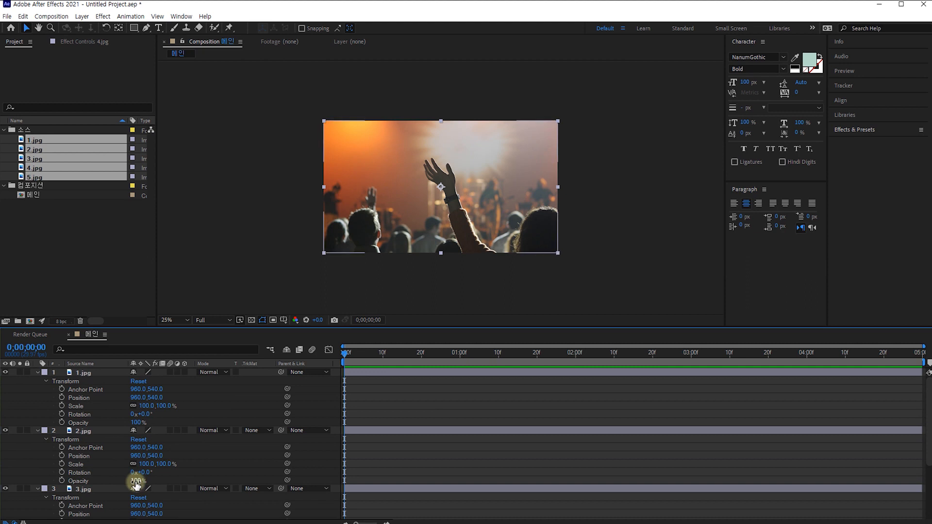
pyautogui.scroll(-7, 136, 484)
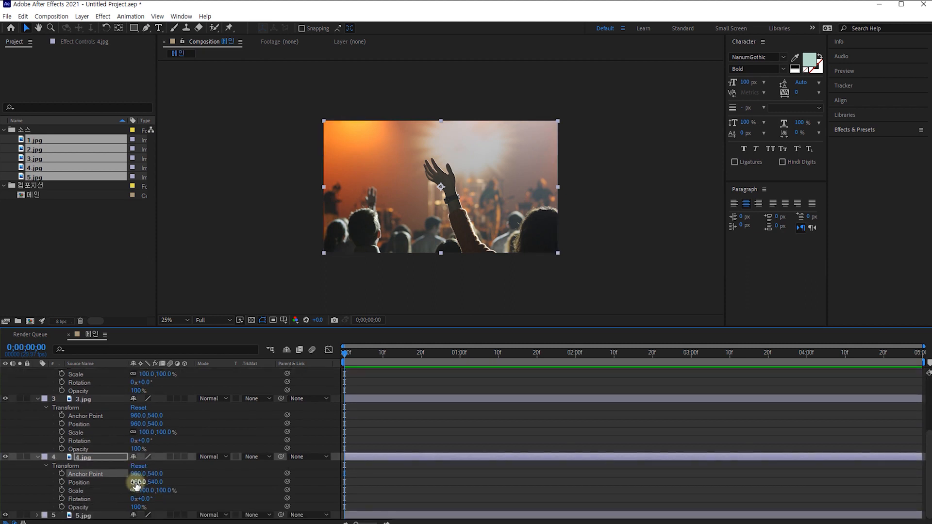
pyautogui.scroll(7, 136, 484)
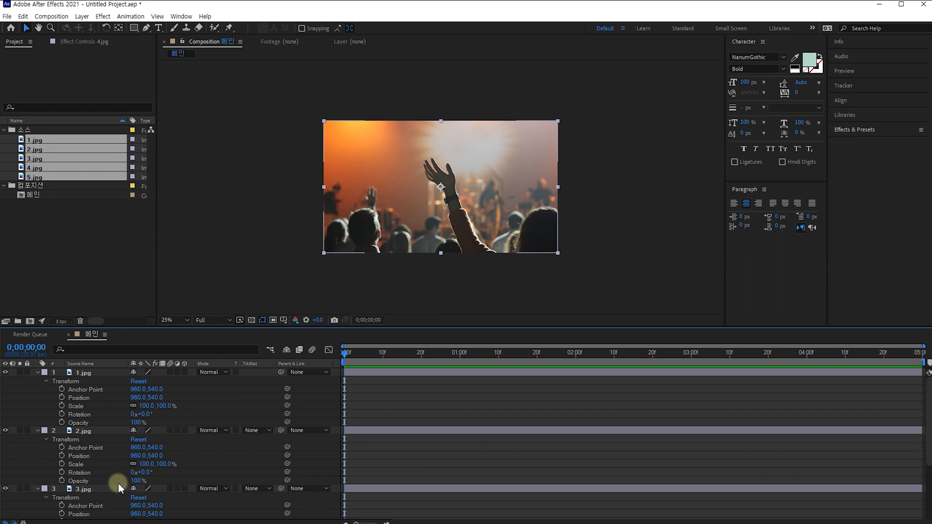
# Step: Collapse the properties of the 1.jpg, 2.jpg, 3.jpg and 4.jpg layers in the timeline
pyautogui.click(38, 373)
pyautogui.click(38, 384)
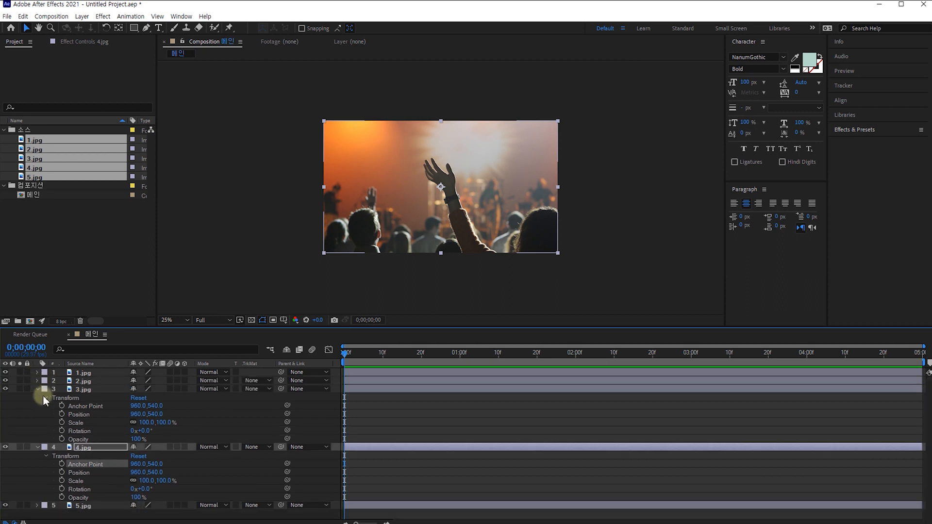
pyautogui.click(39, 389)
pyautogui.click(38, 398)
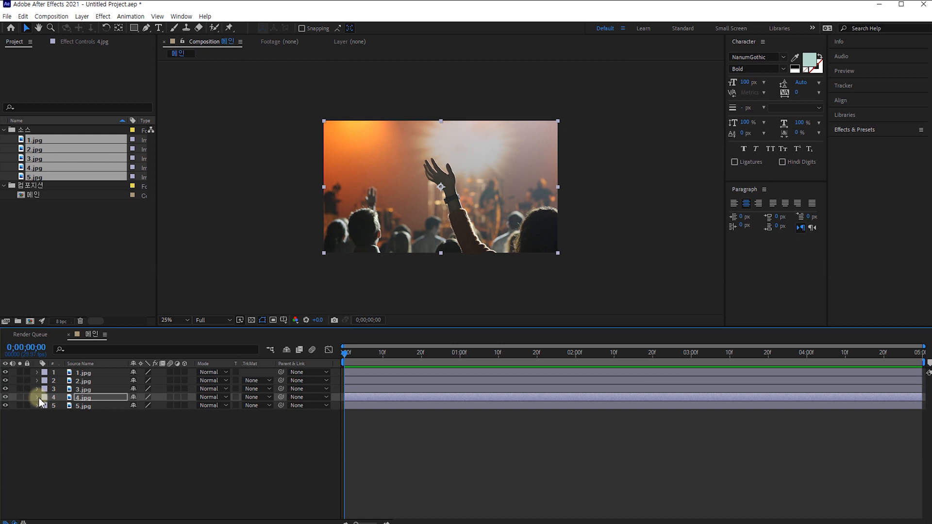
# Step: Select the 1.jpg layer and reveal its Anchor Point, Position, Scale and Rotation properties one at a time
pyautogui.click(89, 373)
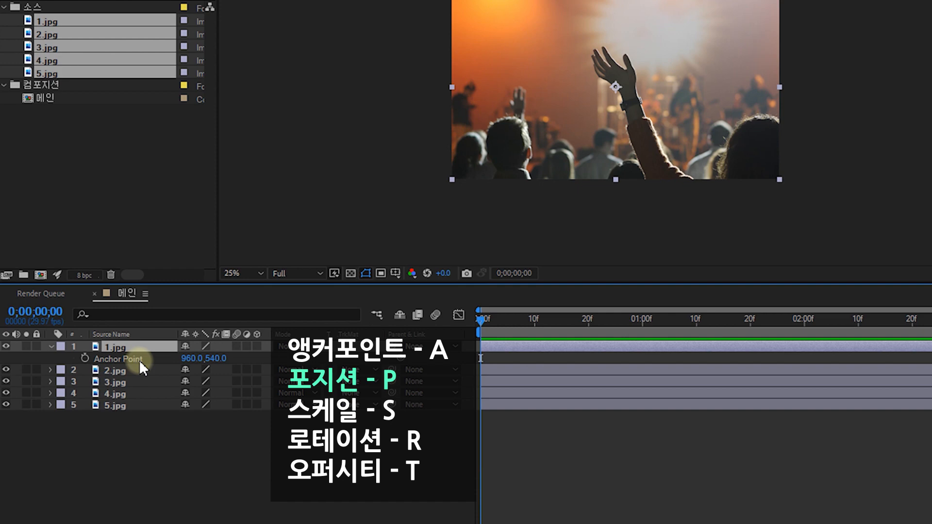
pyautogui.press('p')
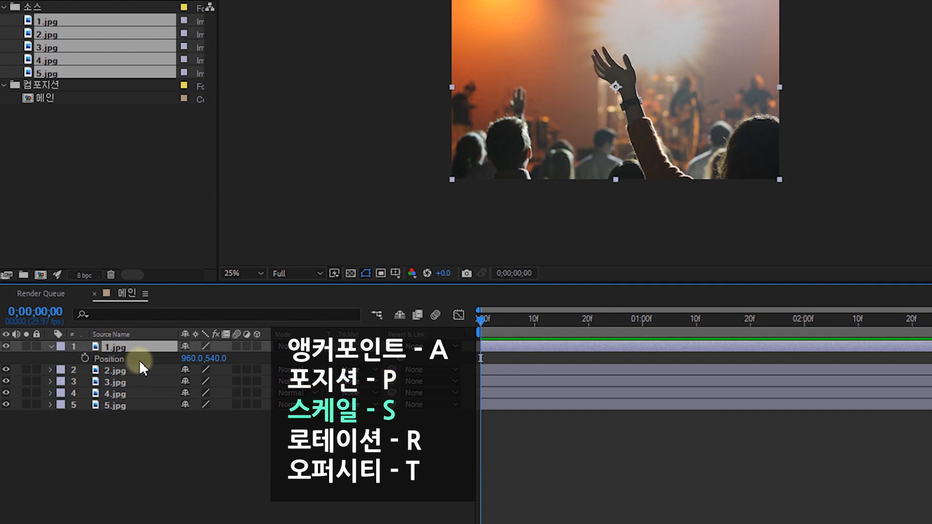
pyautogui.press('s')
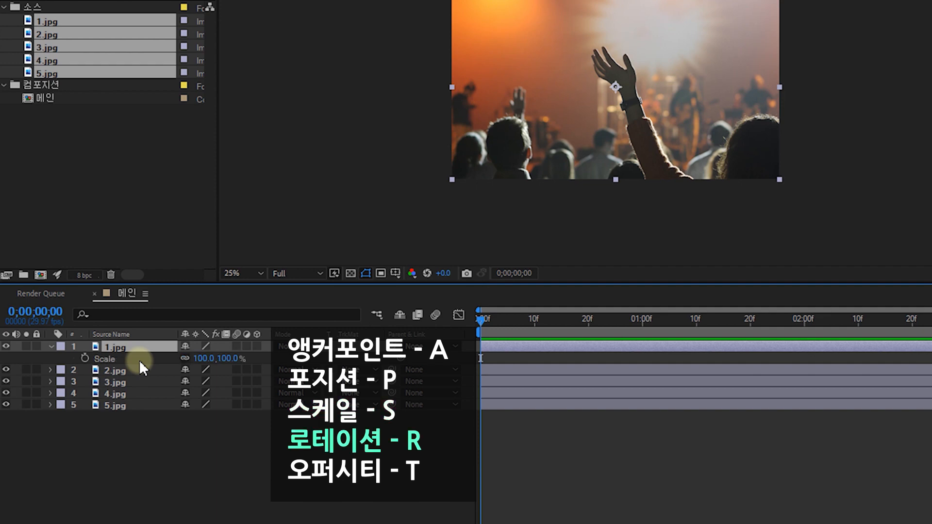
pyautogui.press('r')
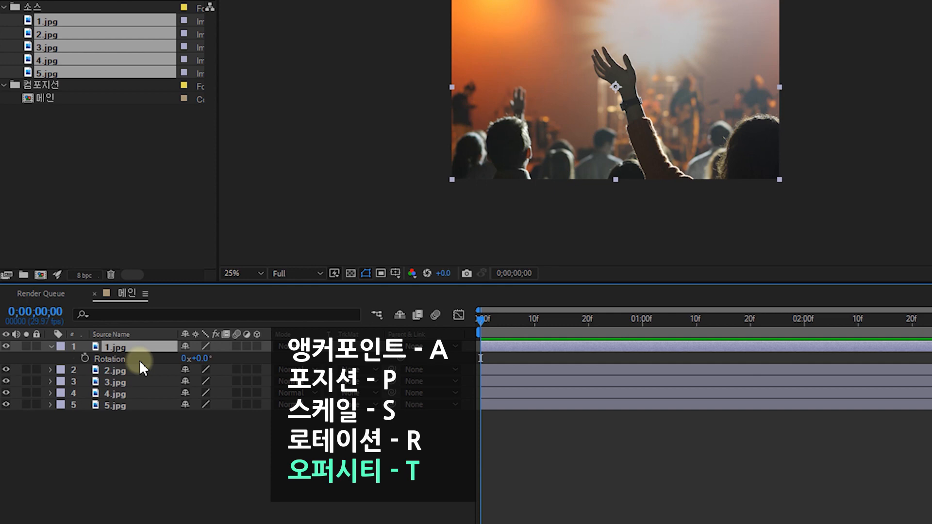
# Step: Show Opacity, Scale and Position together for the 1.jpg layer and enable Position keyframing at 0;00;00;00
pyautogui.press('t')
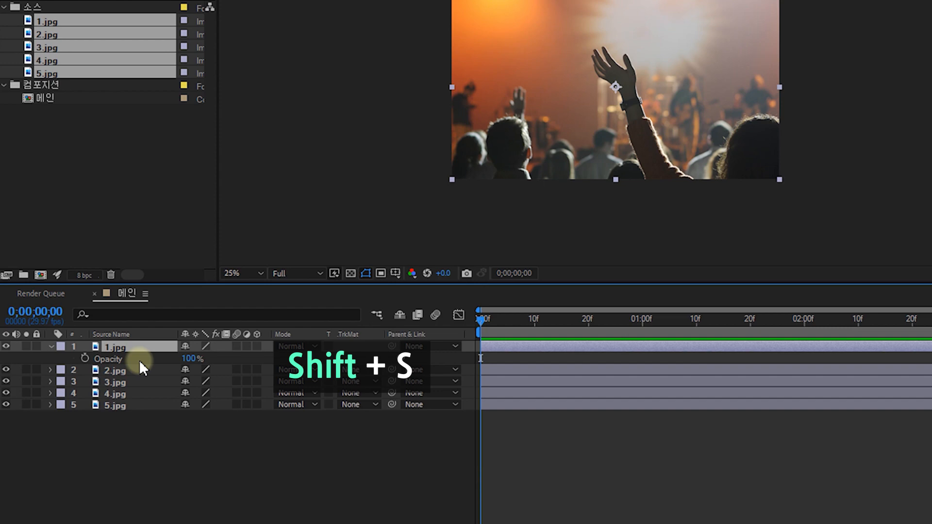
pyautogui.hotkey('shift', 's')
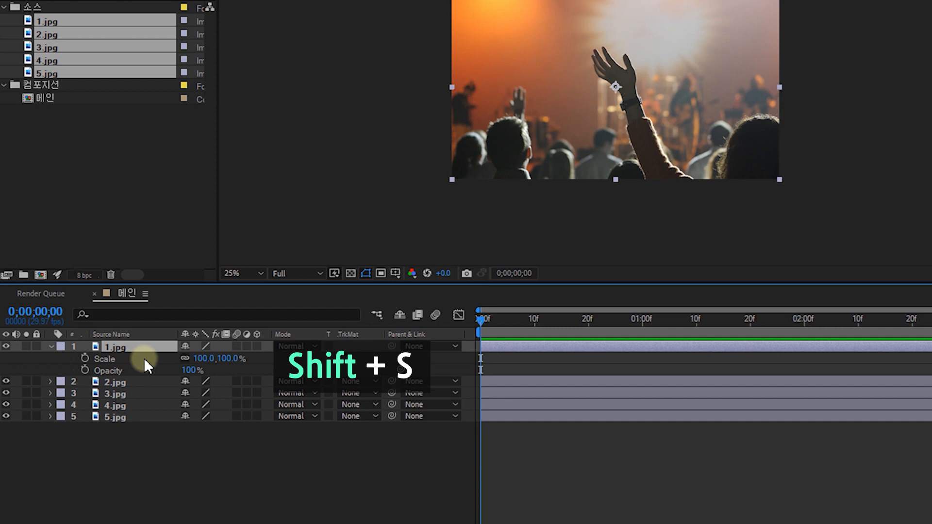
pyautogui.hotkey('shift', 'p')
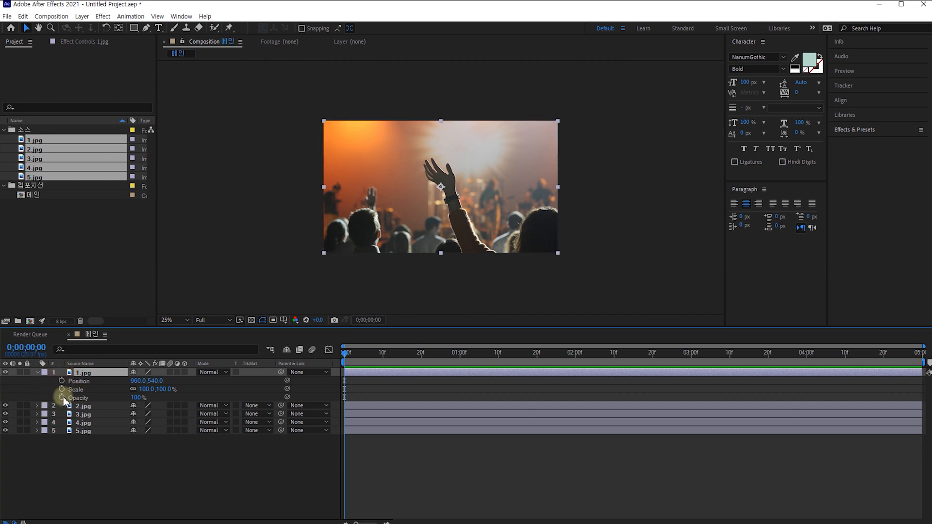
pyautogui.click(61, 381)
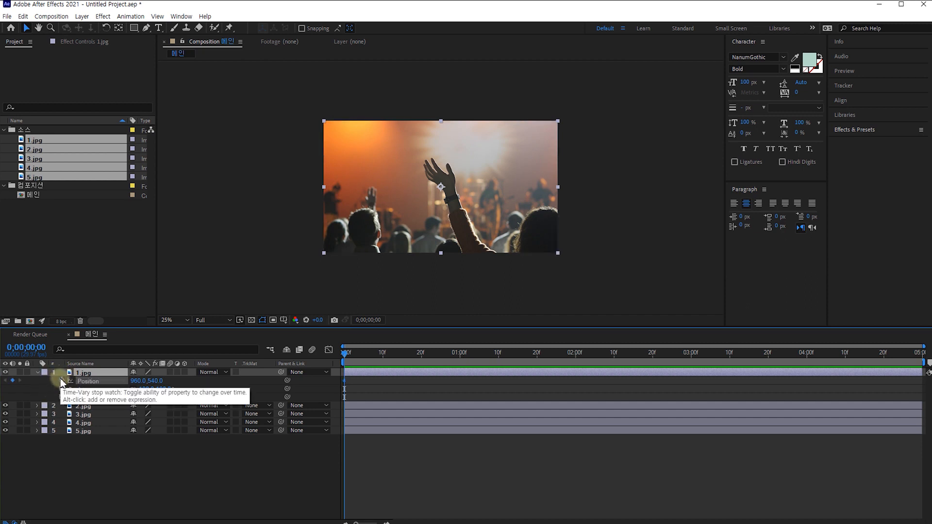
# Step: Enable Scale and Opacity keyframing for 1.jpg at 0;00;00;00, and move the current time to 0;00;01;00
pyautogui.click(62, 389)
pyautogui.click(61, 397)
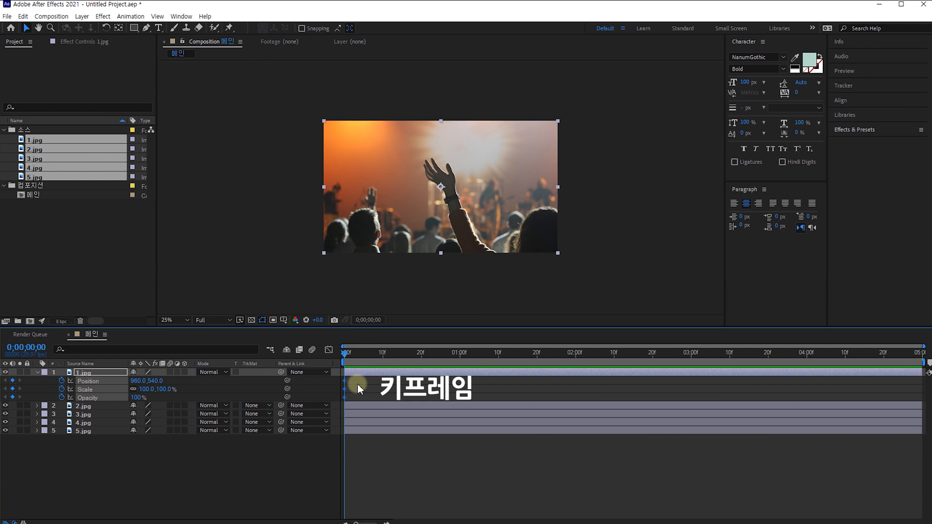
pyautogui.moveTo(345, 353); pyautogui.dragTo(449, 354)
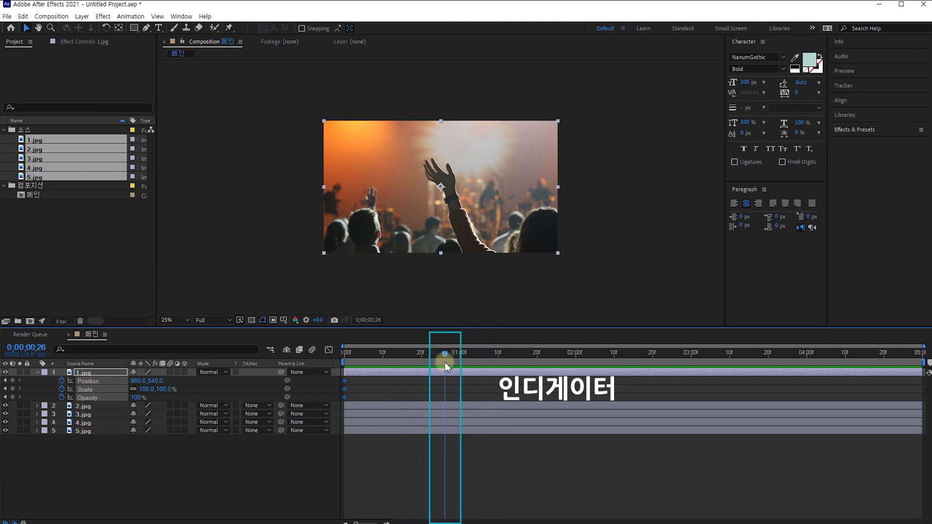
pyautogui.moveTo(445, 353); pyautogui.dragTo(421, 355)
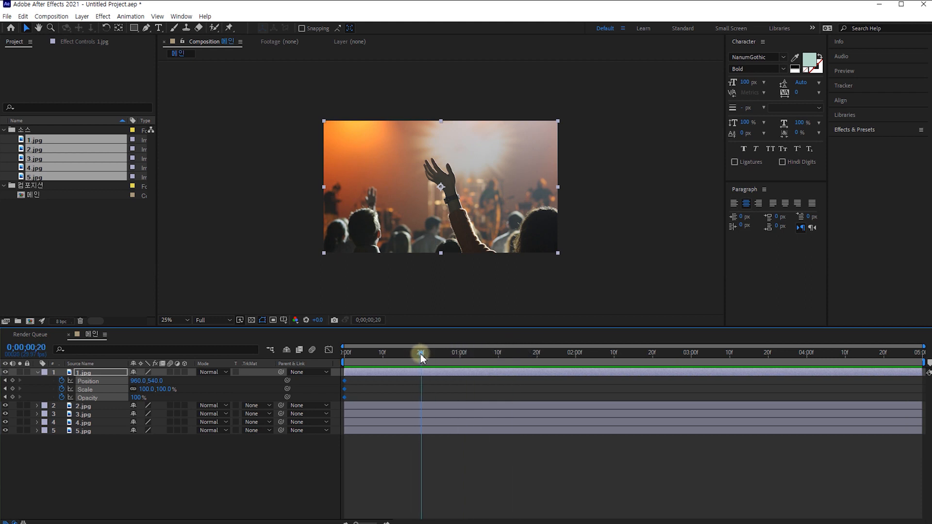
pyautogui.moveTo(420, 354); pyautogui.dragTo(460, 354)
# Step: Set the vertical Position of the 1.jpg layer to 600 at 0;00;01;00
pyautogui.moveTo(156, 381); pyautogui.dragTo(175, 381)
pyautogui.click(156, 380)
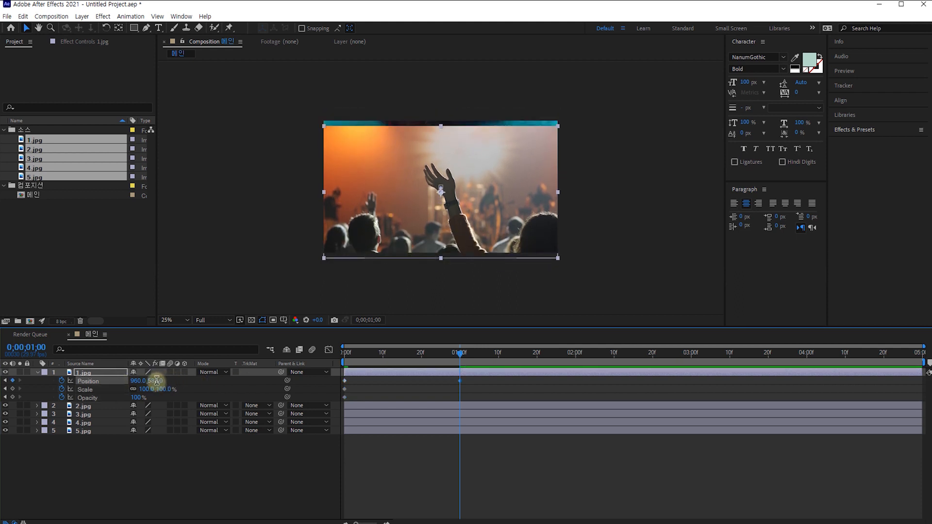
pyautogui.write('600')
pyautogui.press('Return')
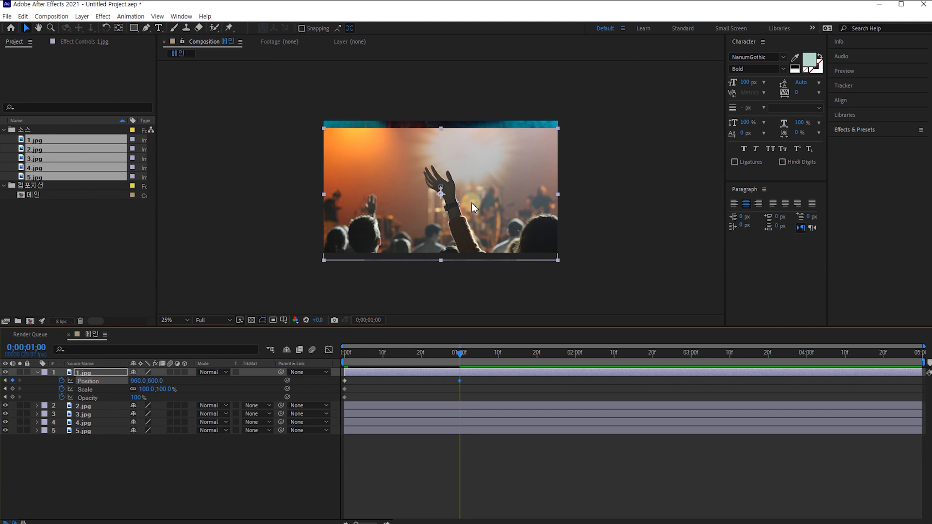
# Step: Reposition the 1.jpg image freehand in the composition view to about 1380, 736 at 0;00;01;00
pyautogui.moveTo(471, 203); pyautogui.dragTo(502, 229)
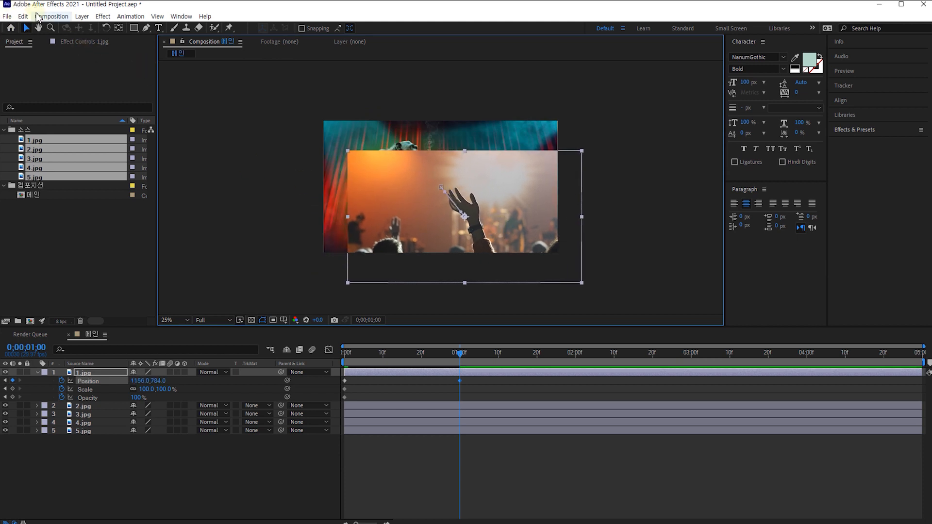
pyautogui.moveTo(498, 208); pyautogui.dragTo(532, 210)
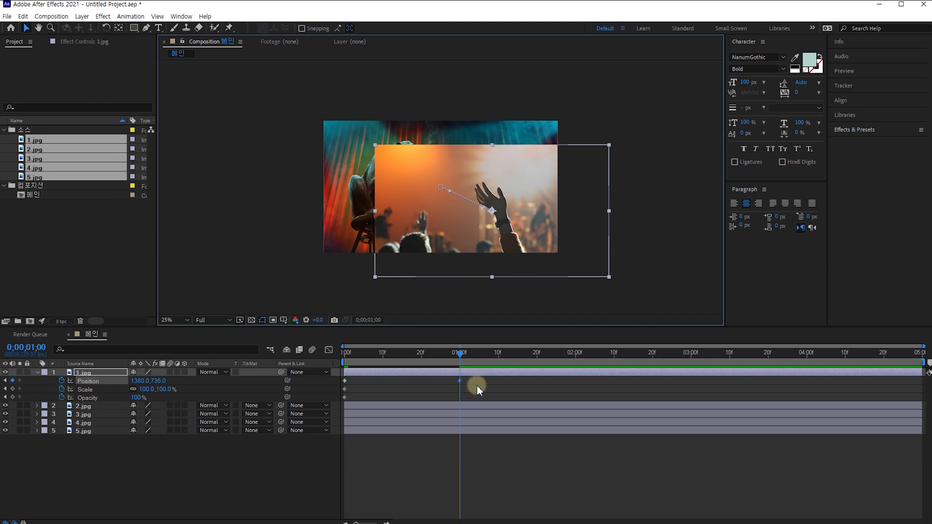
# Step: Set the 1.jpg layer's Scale to 298% and its Opacity to 12% at 0;00;01;00
pyautogui.click(85, 390)
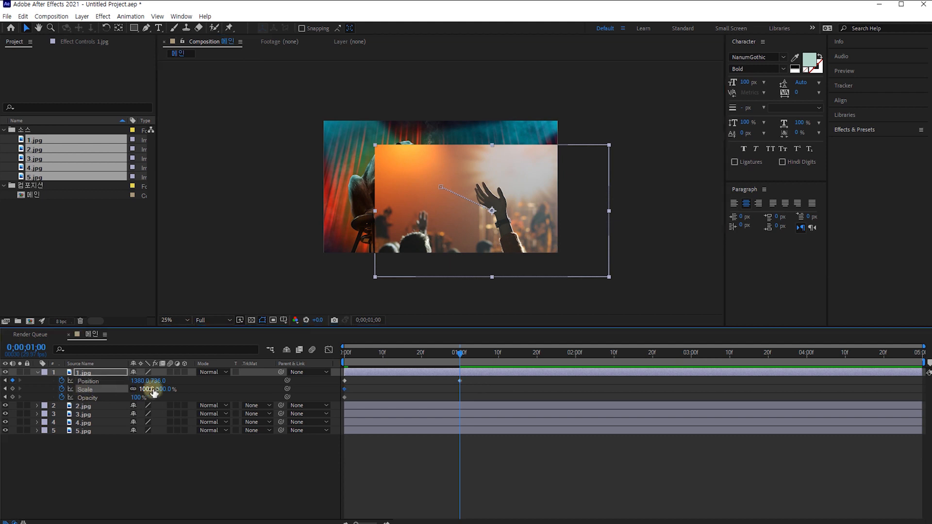
pyautogui.moveTo(154, 390); pyautogui.dragTo(237, 389)
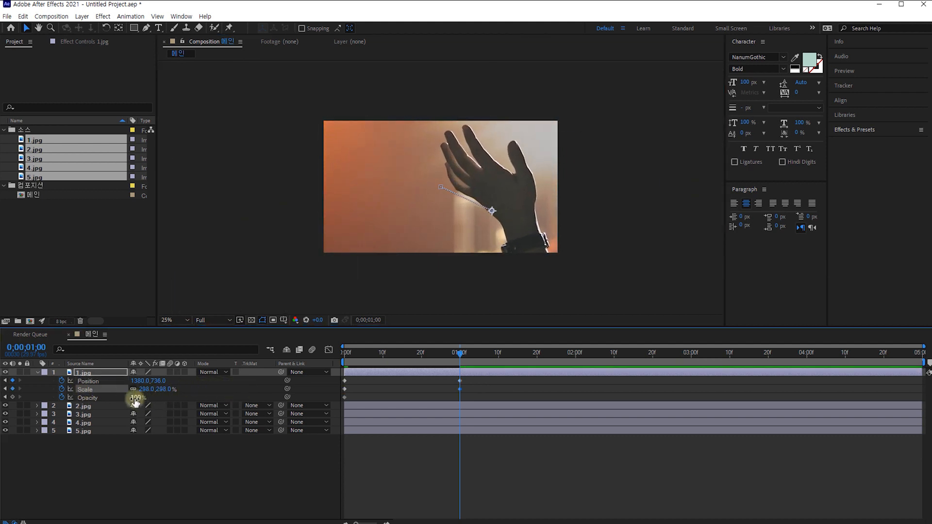
pyautogui.moveTo(134, 398); pyautogui.dragTo(94, 402)
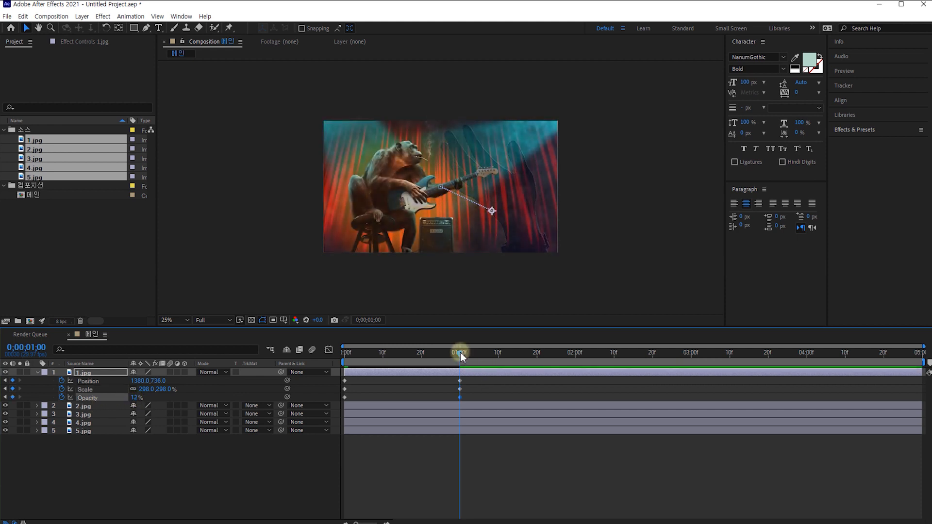
# Step: Magnify the timeline to single frames, examine the animation from 0;00;00;01 to 0;00;00;03, and return to the full five-second range
pyautogui.moveTo(460, 351); pyautogui.dragTo(460, 384)
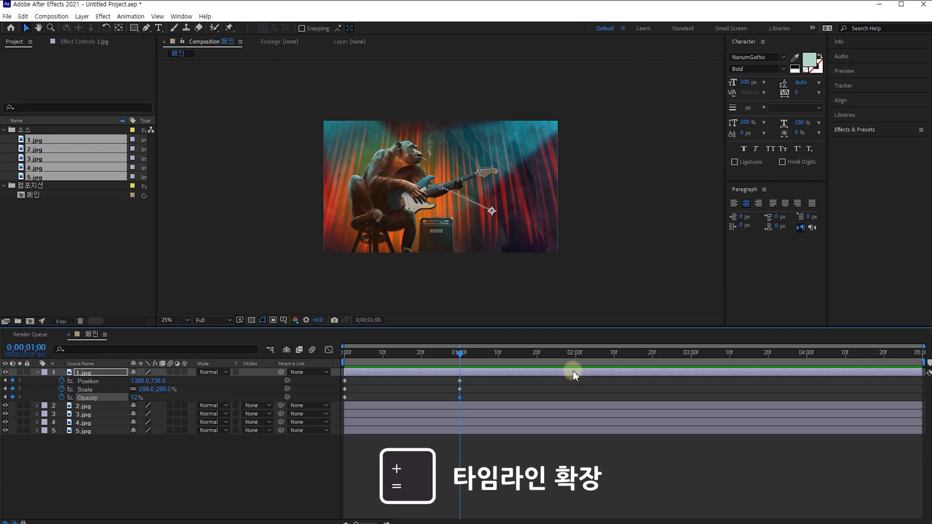
pyautogui.press('=')
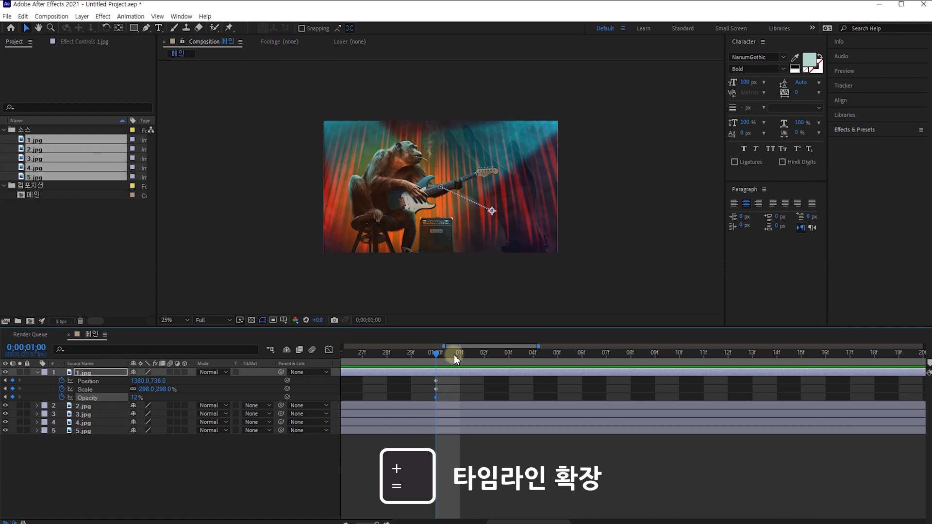
pyautogui.moveTo(548, 520); pyautogui.dragTo(434, 521)
pyautogui.click(366, 353)
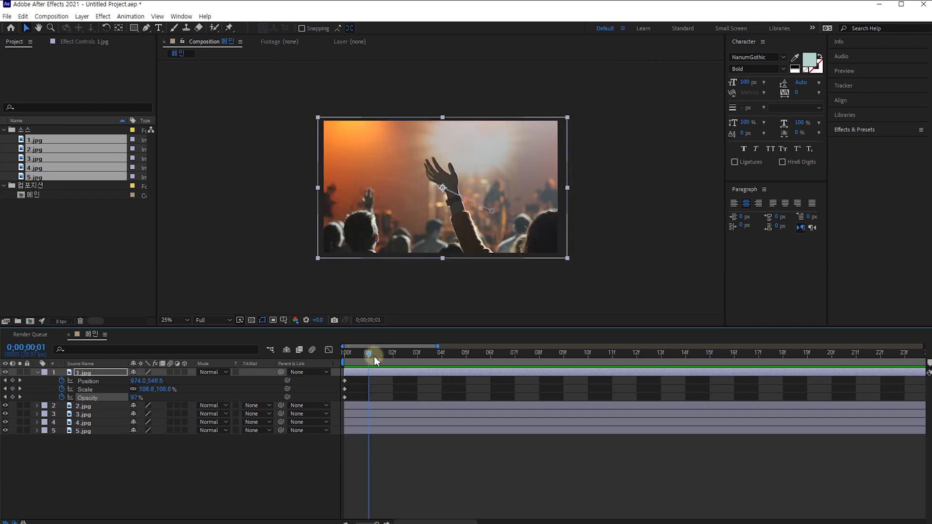
pyautogui.moveTo(374, 358); pyautogui.dragTo(412, 359)
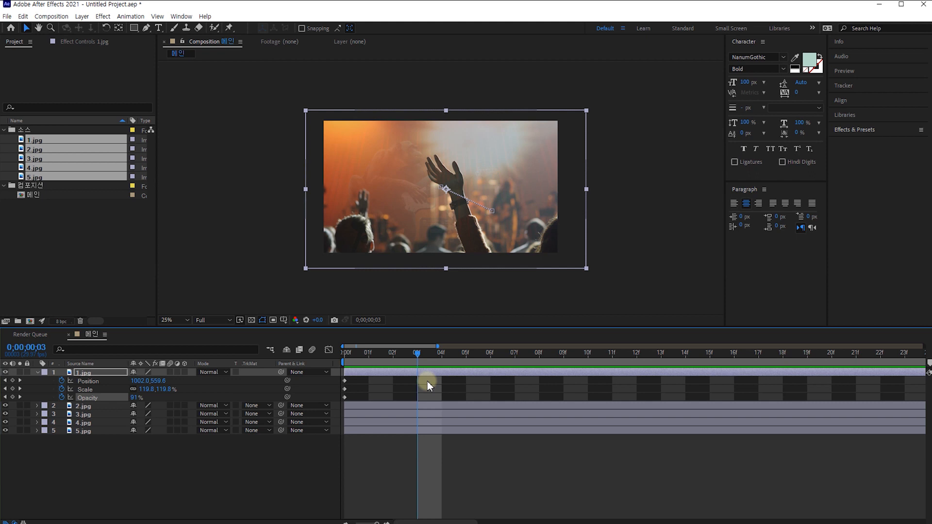
pyautogui.press('-')
pyautogui.press('-')
pyautogui.press('-')
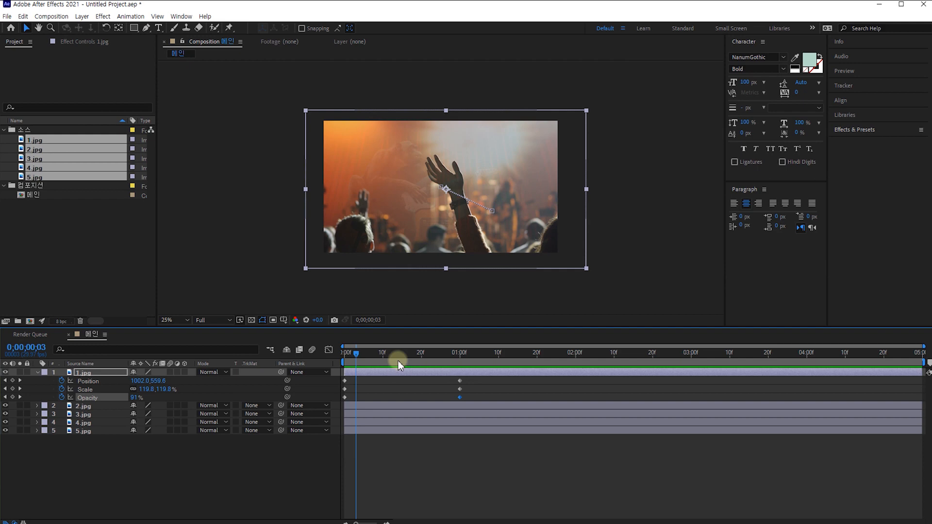
# Step: Limit the work area to the range from 0;00;00;10 to about 0;00;02;00
pyautogui.moveTo(355, 352); pyautogui.dragTo(383, 353)
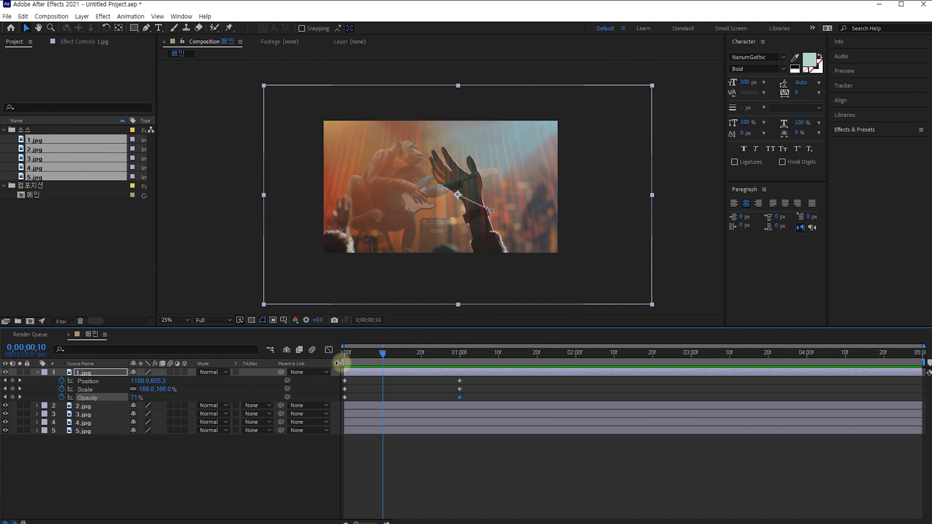
pyautogui.moveTo(383, 357); pyautogui.dragTo(576, 356)
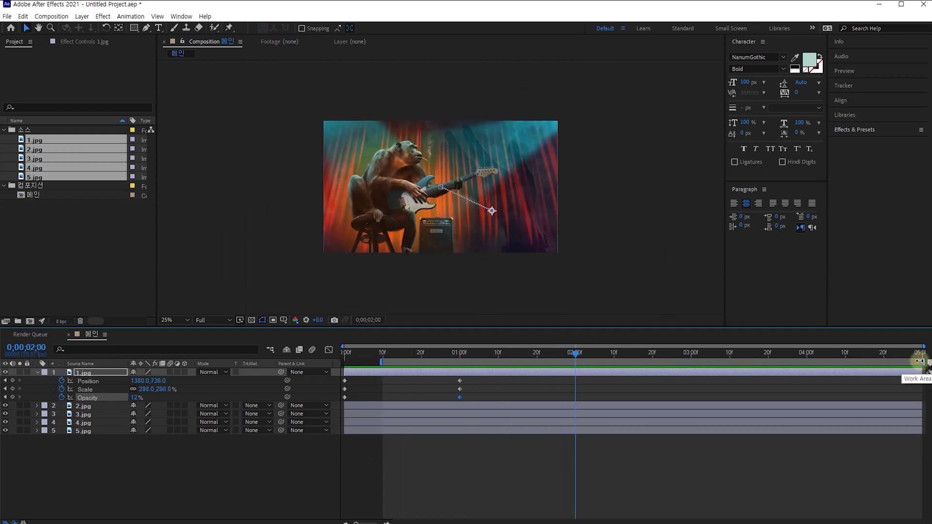
pyautogui.moveTo(925, 363); pyautogui.dragTo(579, 364)
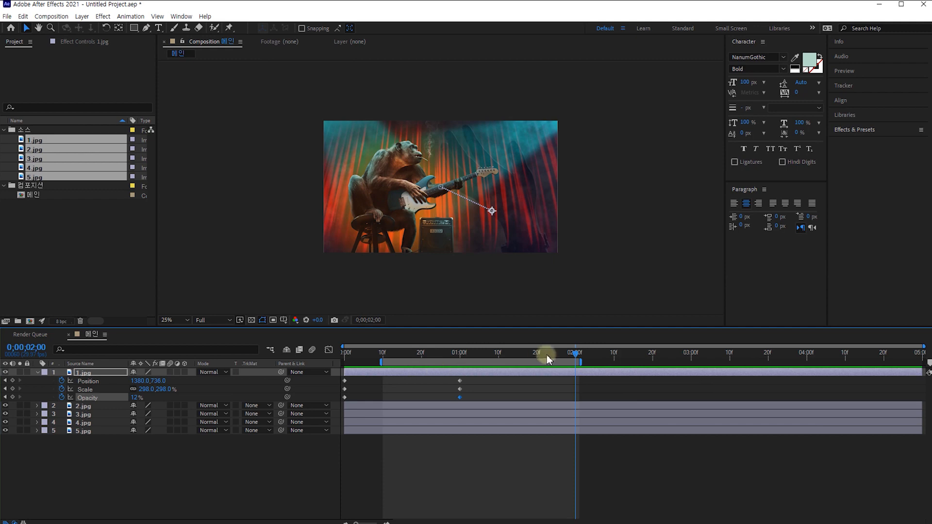
# Step: Preview the work area from 0;00;00;10 and stop the playback
pyautogui.moveTo(579, 354); pyautogui.dragTo(383, 359)
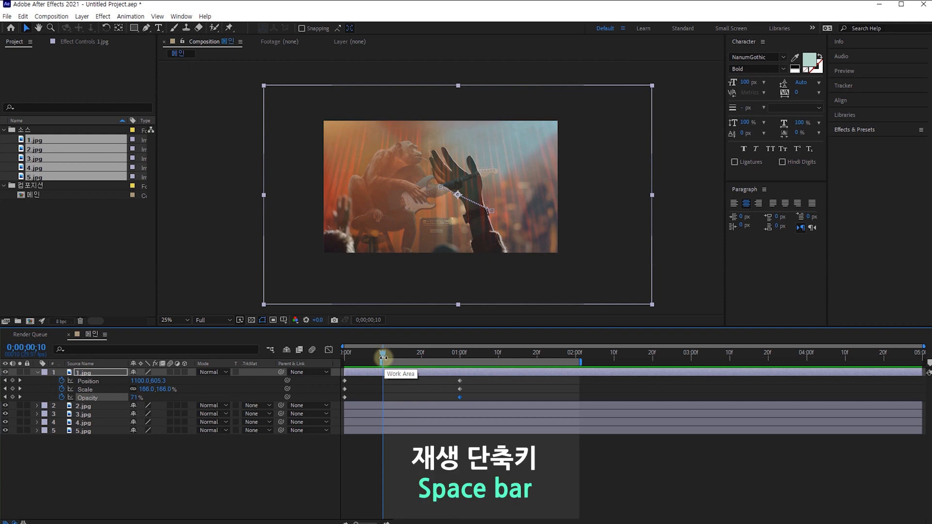
pyautogui.press('space')
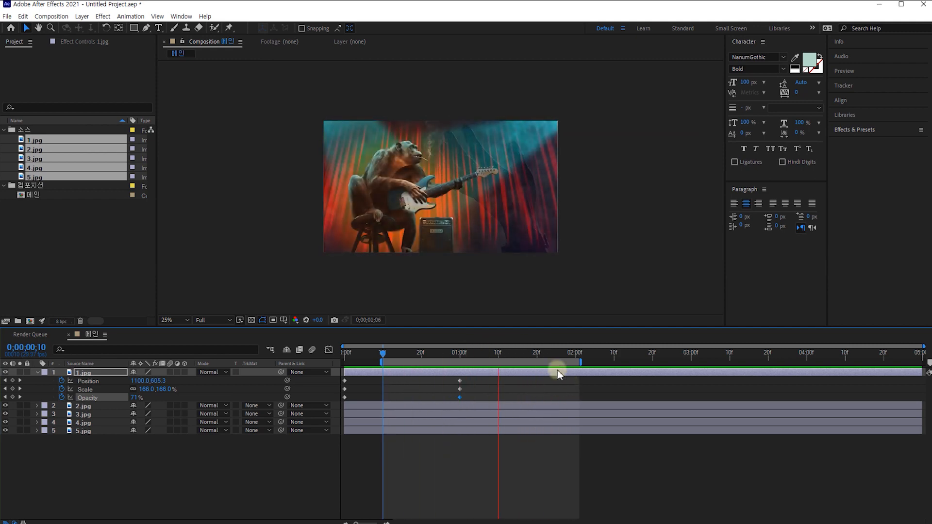
pyautogui.press('space')
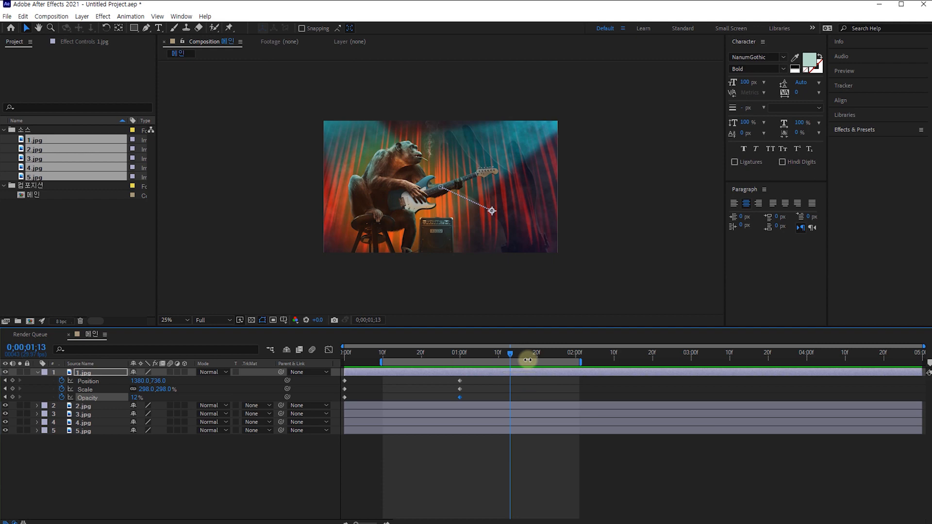
# Step: Set the work area to start at 0;00;02;10 and end at 0;00;03;00, and move the current time to 0;00;02;12
pyautogui.click(614, 355)
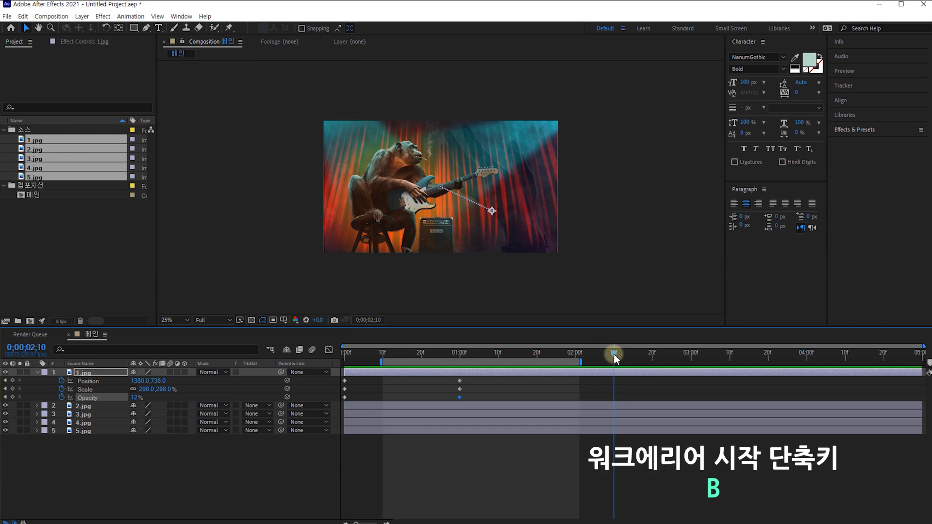
pyautogui.press('b')
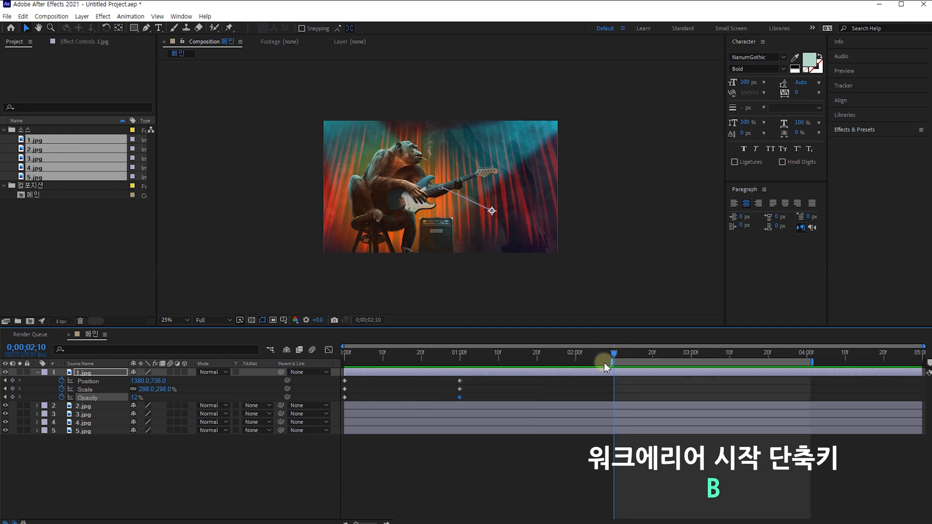
pyautogui.moveTo(613, 353); pyautogui.dragTo(691, 357)
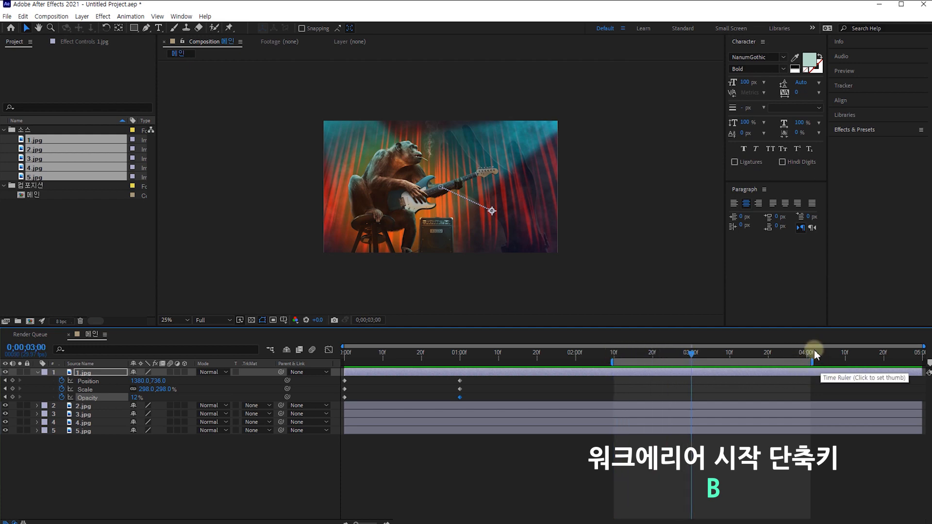
pyautogui.press('n')
pyautogui.click(622, 353)
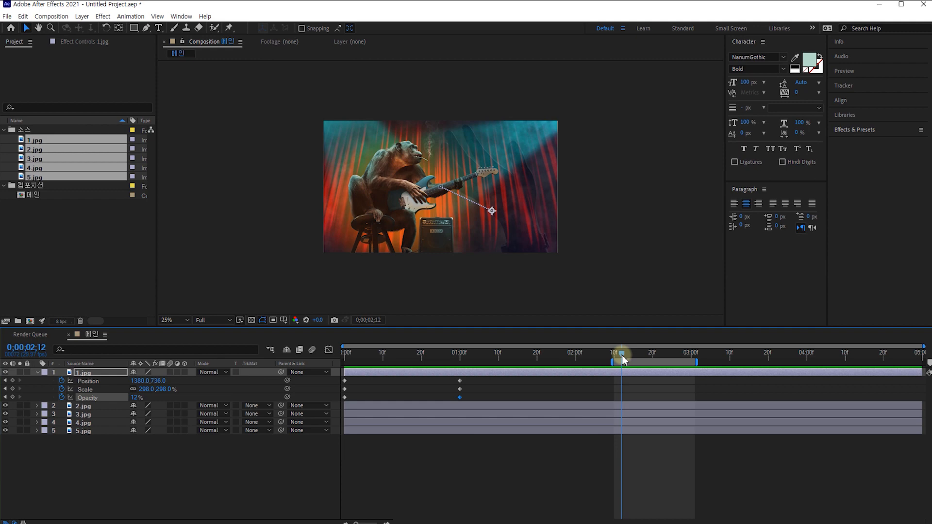
# Step: Show the effects and presets list and search it for tint
pyautogui.click(856, 130)
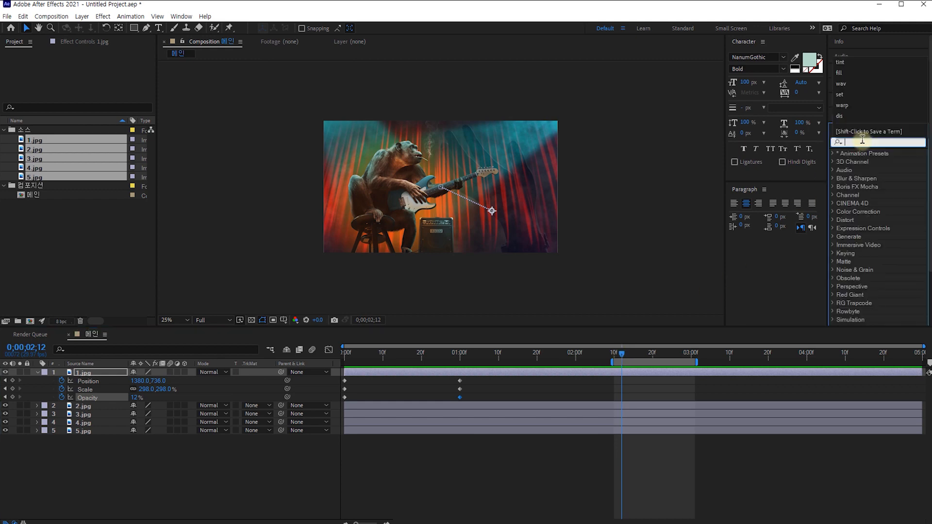
pyautogui.click(863, 141)
pyautogui.click(863, 142)
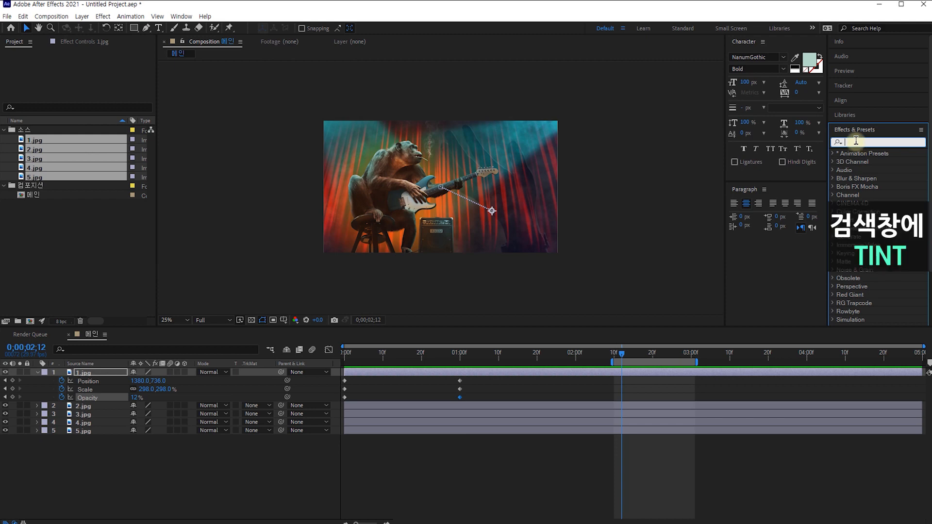
pyautogui.write('tint')
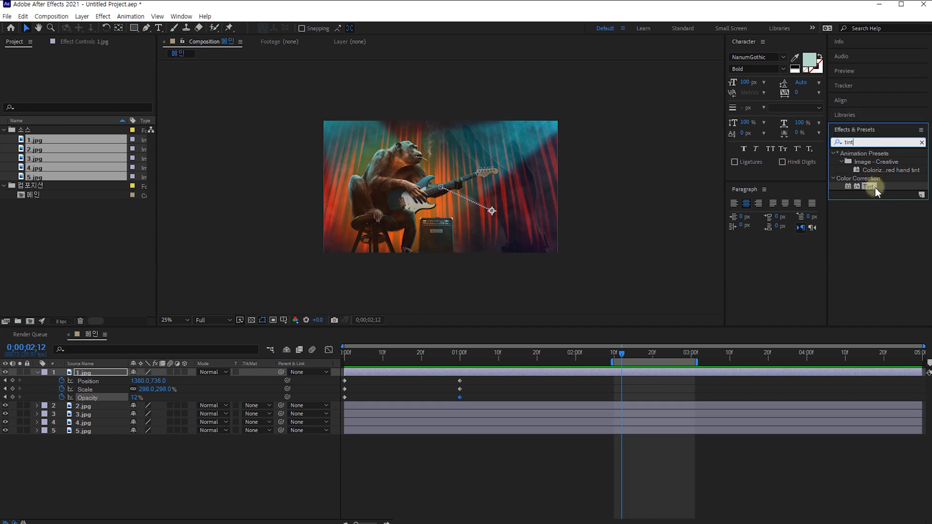
# Step: Apply the Tint effect to the 2.jpg layer, and undo it
pyautogui.click(118, 406)
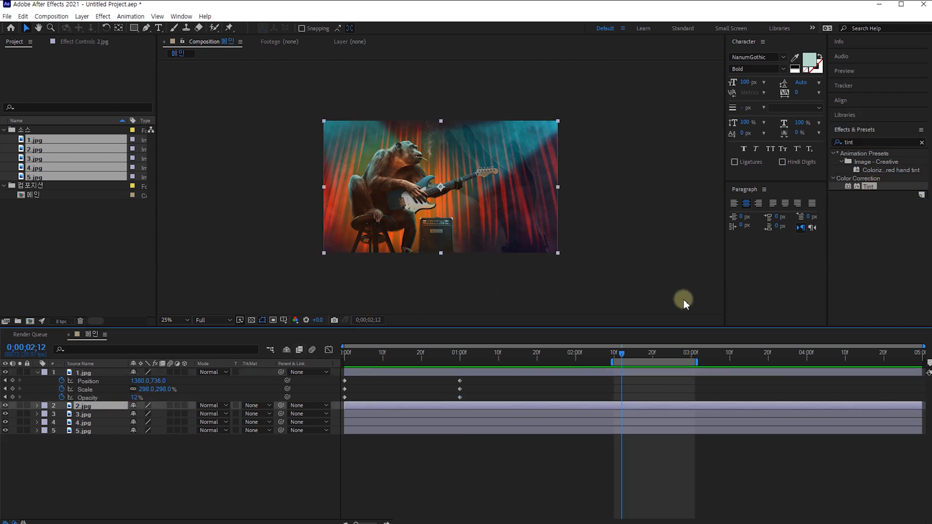
pyautogui.moveTo(869, 187); pyautogui.dragTo(87, 409)
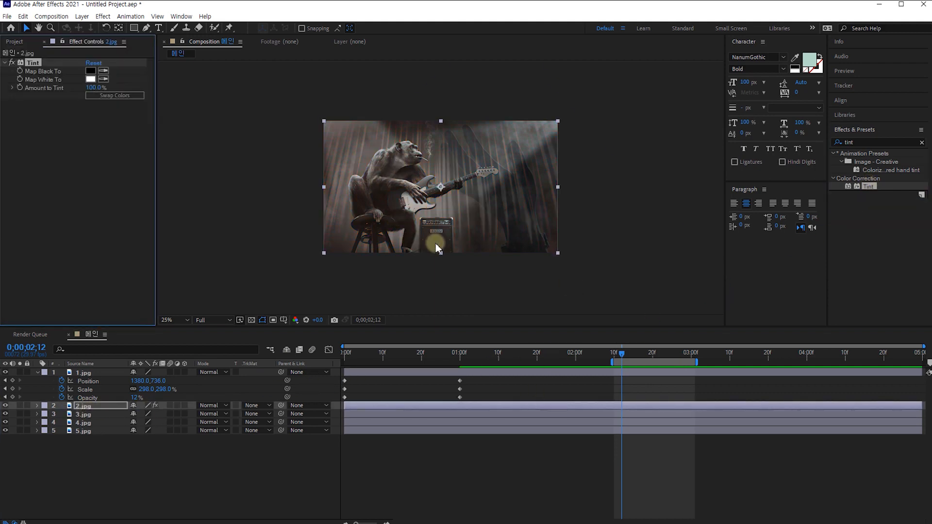
pyautogui.click(861, 334)
pyautogui.hotkey('ctrl', 'z')
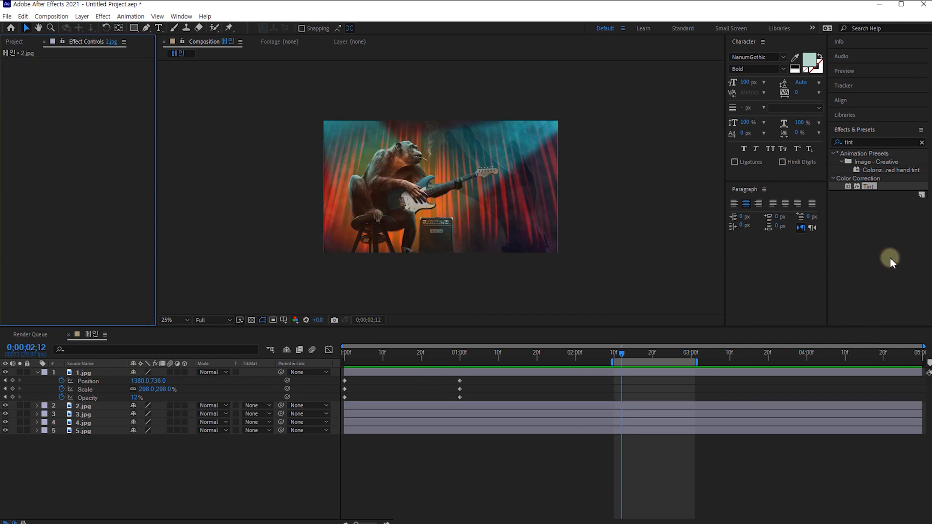
# Step: Apply the Tint effect to the selected 2.jpg layer again and adjust its Amount to Tint
pyautogui.click(89, 409)
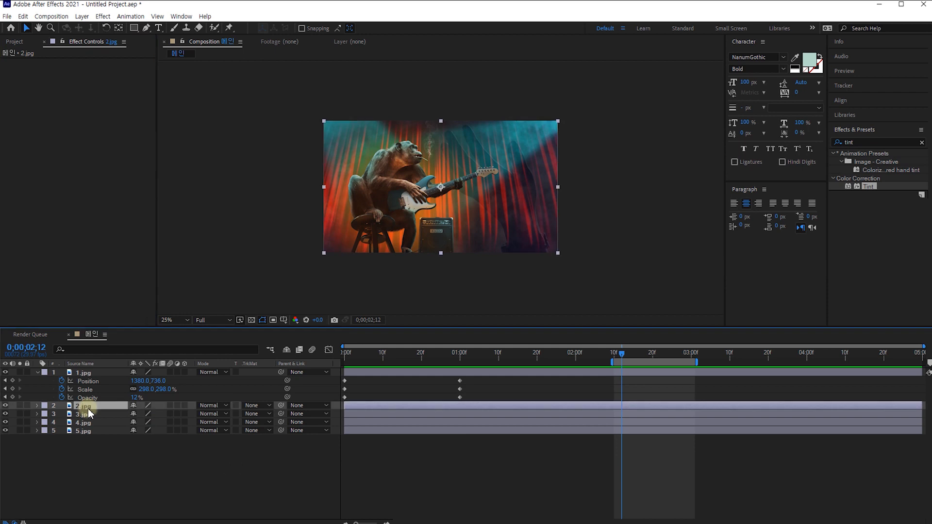
pyautogui.doubleClick(868, 187)
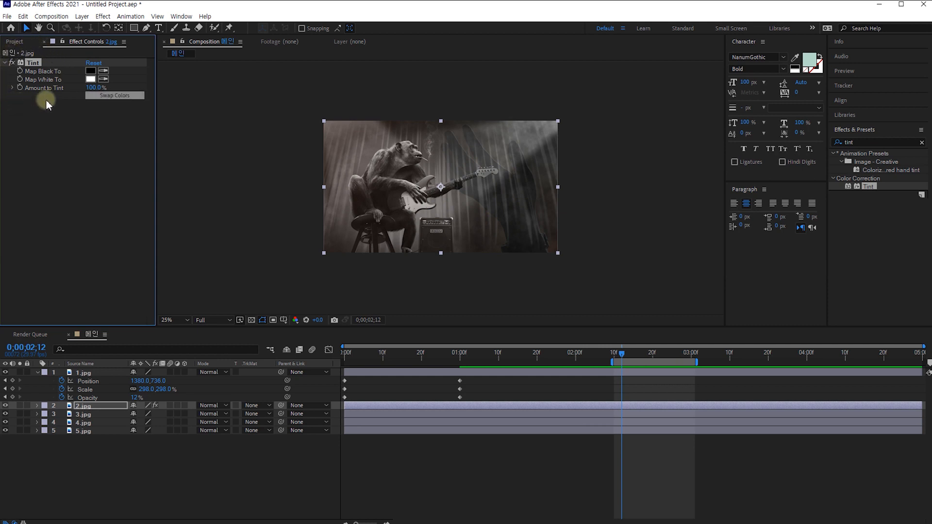
pyautogui.moveTo(96, 87)
pyautogui.mouseDown()
pyautogui.moveTo(59, 86)
pyautogui.moveTo(229, 99)
pyautogui.moveTo(98, 91)
pyautogui.mouseUp()
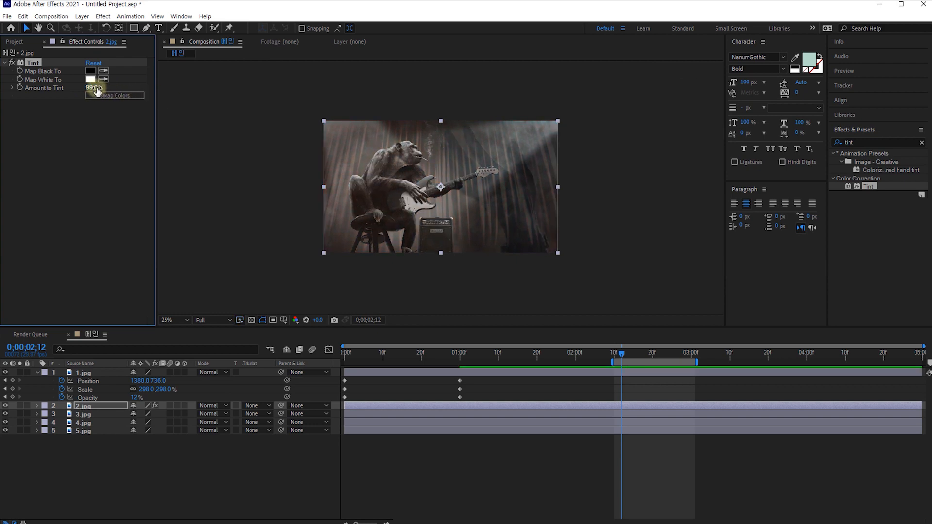